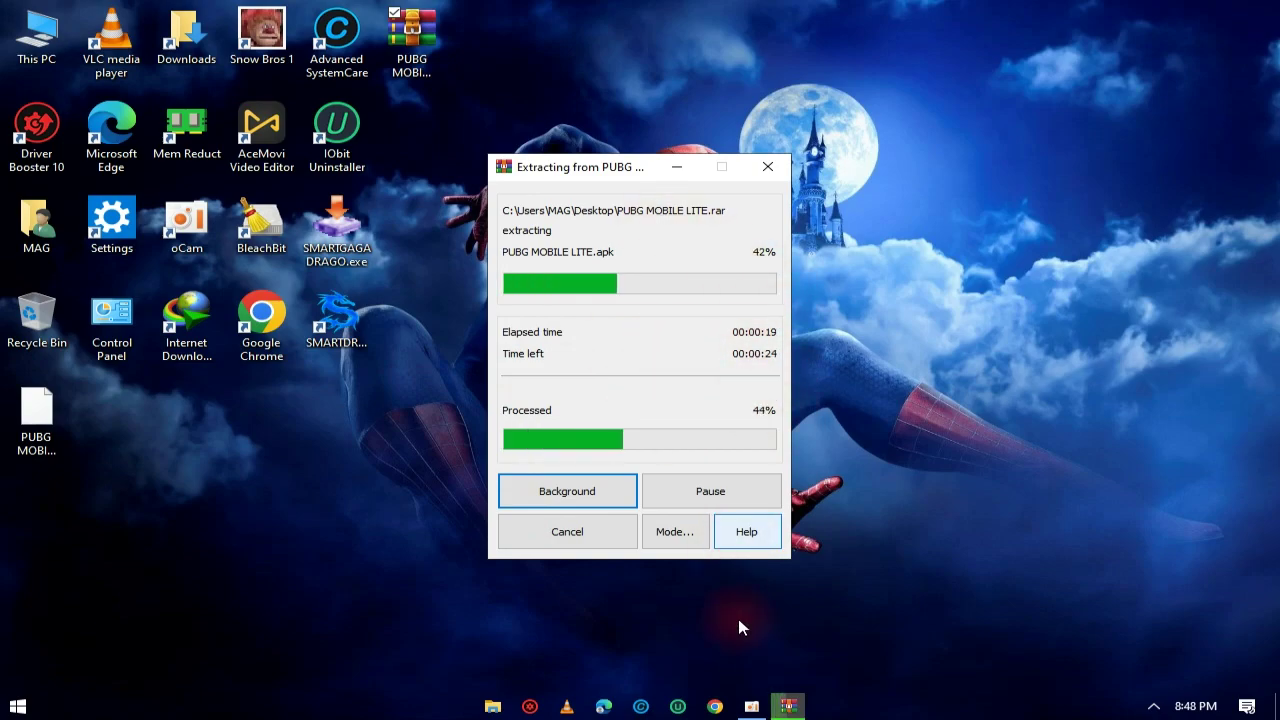
{"action": "left_click", "coordinate": [756, 708]}
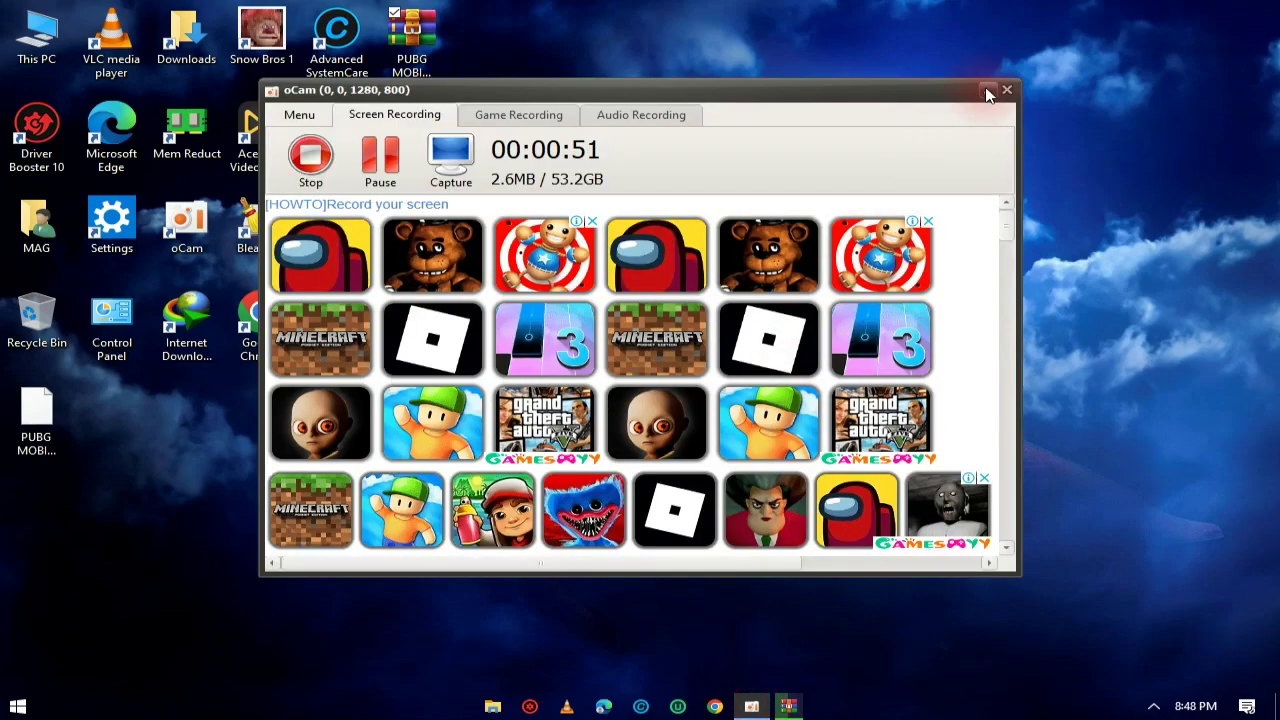
{"action": "left_click", "coordinate": [986, 90]}
{"action": "right_click", "coordinate": [1015, 106]}
{"action": "left_click", "coordinate": [1065, 156]}
{"action": "right_click", "coordinate": [814, 270]}
{"action": "left_click", "coordinate": [855, 323]}
{"action": "right_click", "coordinate": [888, 240]}
{"action": "left_click", "coordinate": [955, 290]}
{"action": "left_click", "coordinate": [947, 288]}
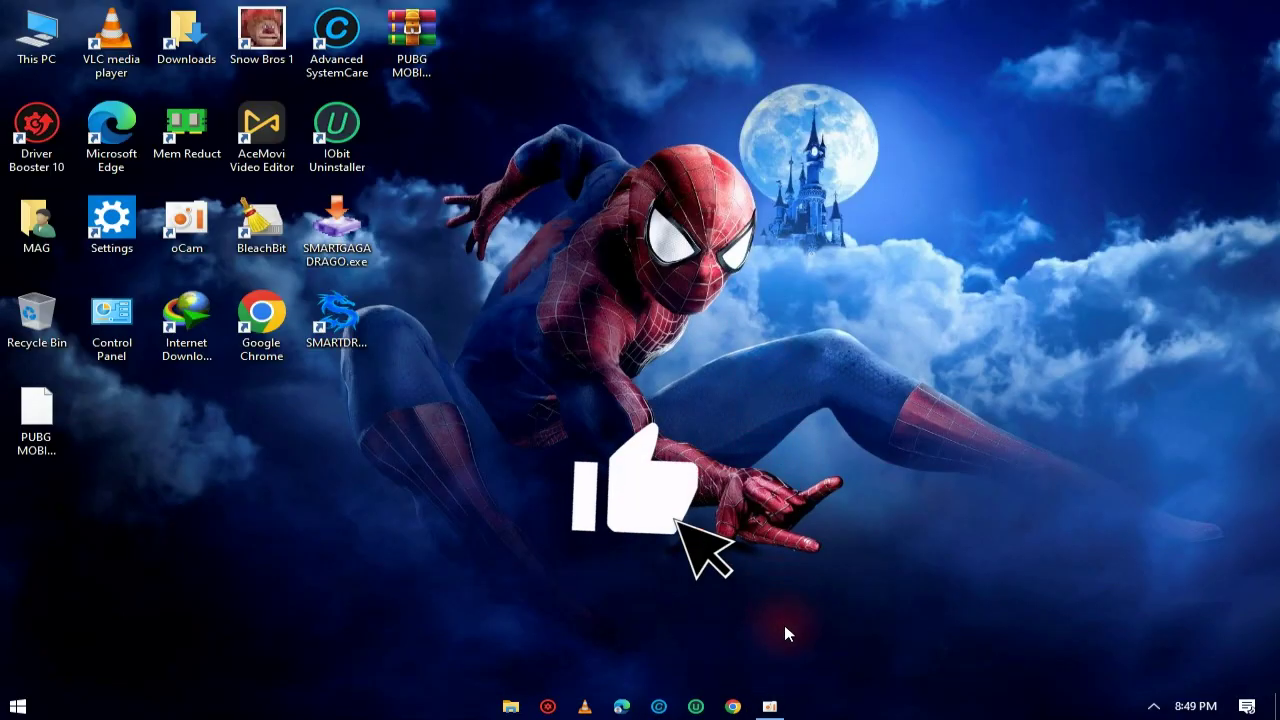
{"action": "left_click", "coordinate": [769, 706]}
{"action": "left_click", "coordinate": [987, 90]}
{"action": "right_click", "coordinate": [703, 196]}
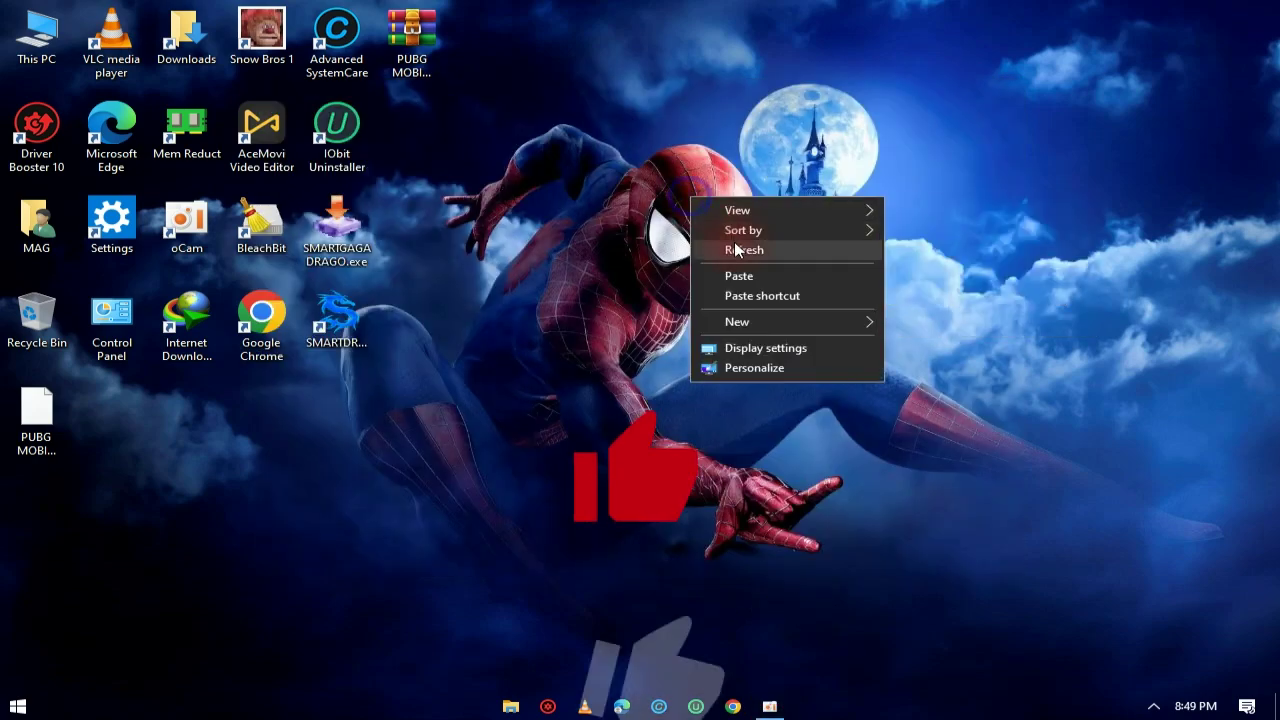
{"action": "left_click", "coordinate": [745, 249]}
- Move the PUBG MOBILE LITE.apk icon to the spot directly beneath the PUBG MOBILE LITE archive on the desktop
{"action": "left_click_drag", "start_coordinate": [61, 399], "coordinate": [575, 310]}
{"action": "left_click_drag", "start_coordinate": [450, 178], "coordinate": [439, 164]}
{"action": "right_click", "coordinate": [439, 164]}
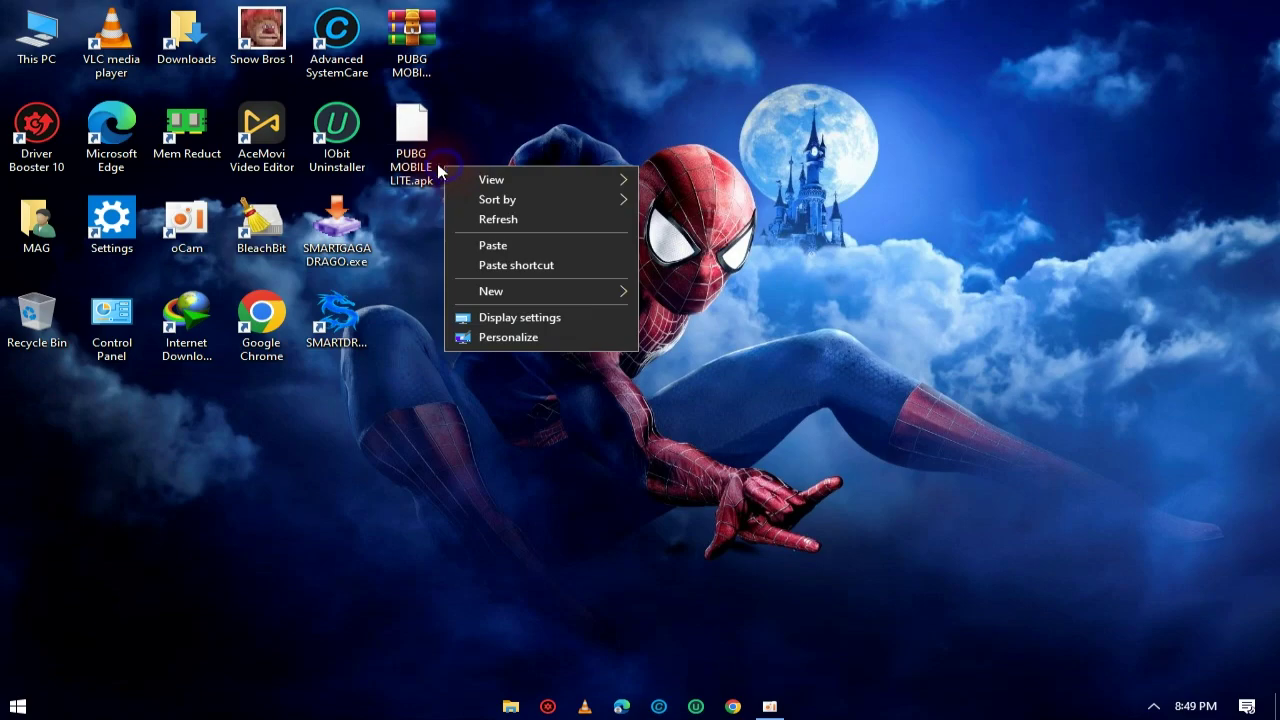
- Check the file size of PUBG MOBILE LITE.apk in its properties, close them and refresh the desktop
{"action": "right_click", "coordinate": [429, 157]}
{"action": "left_click", "coordinate": [471, 569]}
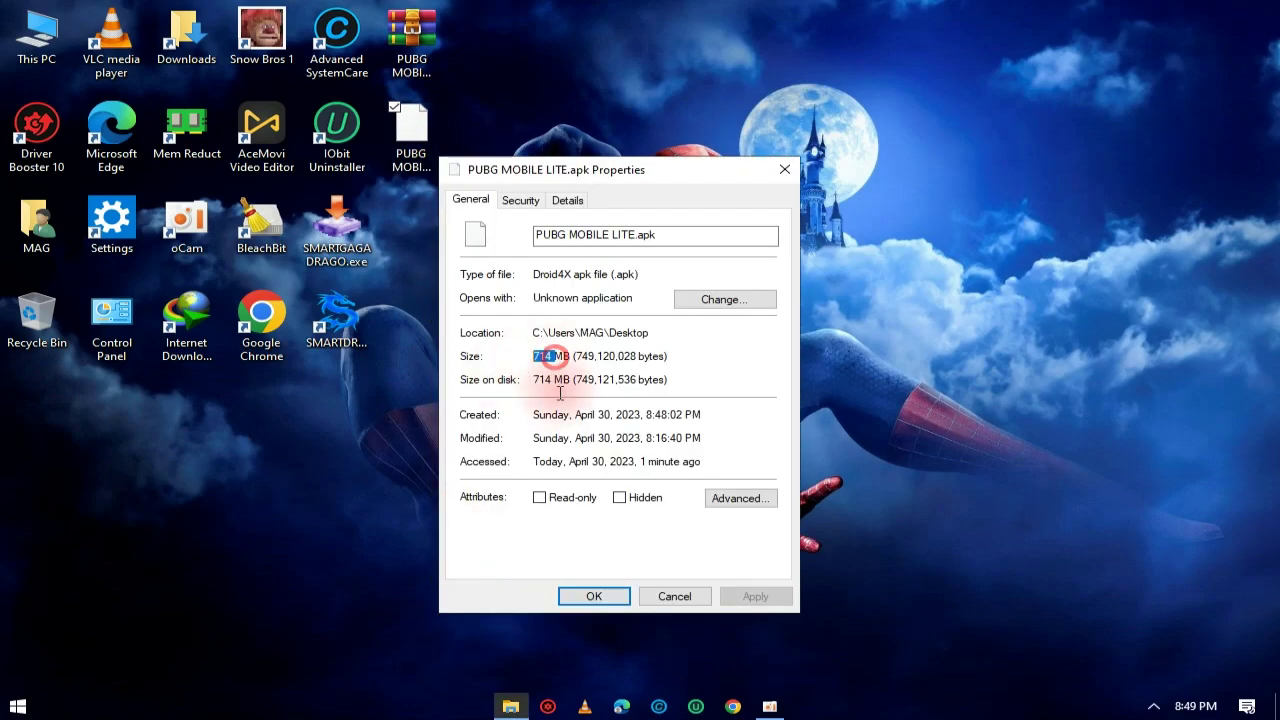
{"action": "left_click", "coordinate": [594, 596]}
{"action": "right_click", "coordinate": [630, 300]}
{"action": "left_click", "coordinate": [688, 348]}
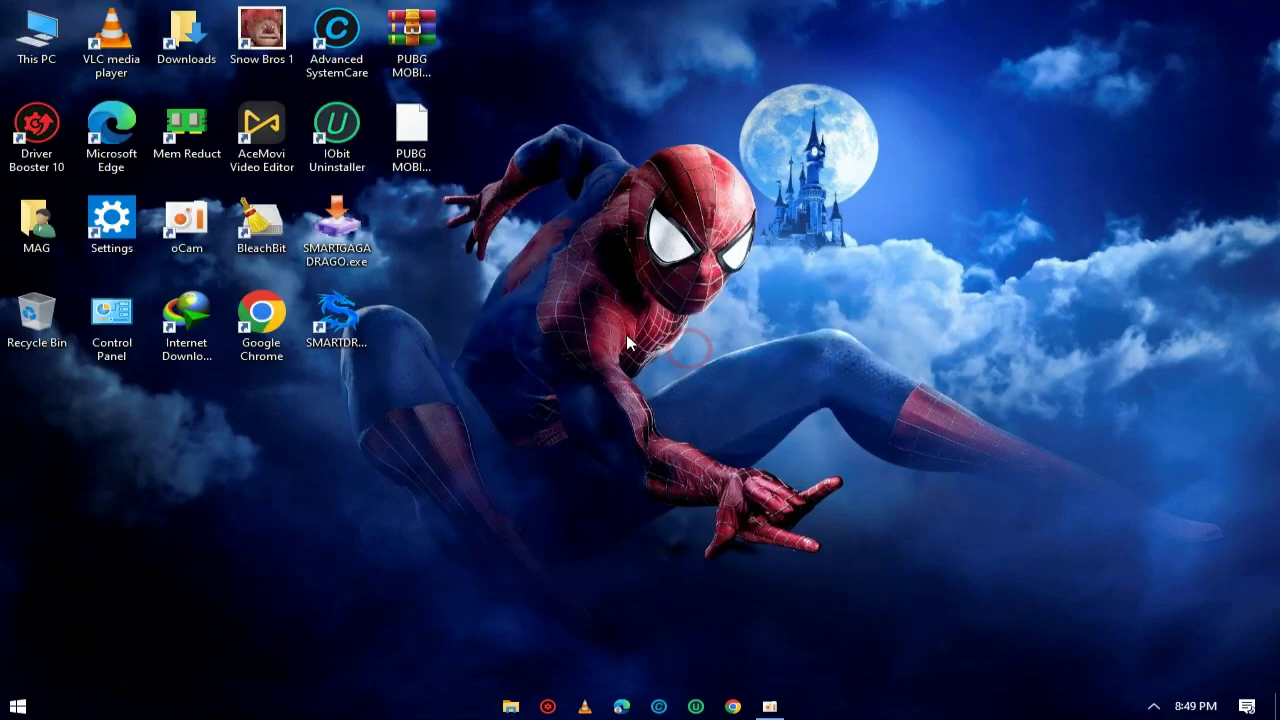
- Open the file location of the SMARTDRAGO desktop shortcut and minimize the resulting Engine folder window
{"action": "right_click", "coordinate": [347, 295]}
{"action": "left_click", "coordinate": [459, 296]}
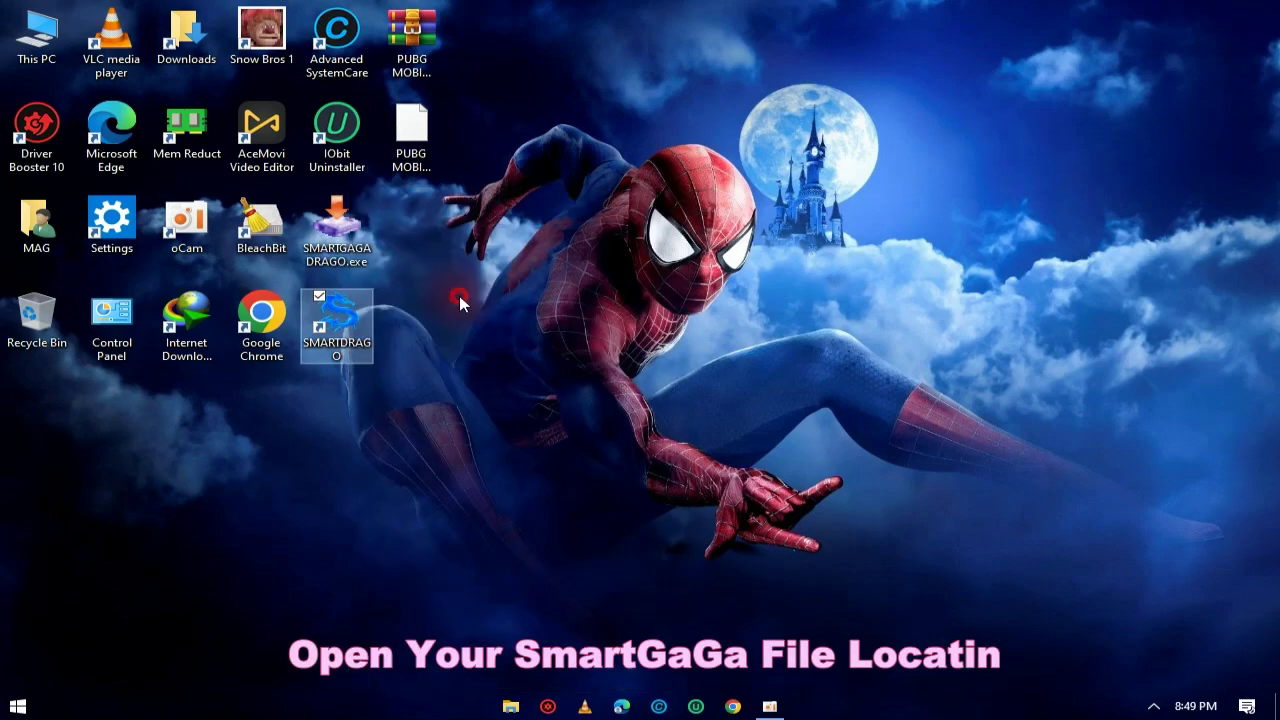
{"action": "scroll", "coordinate": [674, 341], "scroll_direction": "up", "scroll_amount": 20}
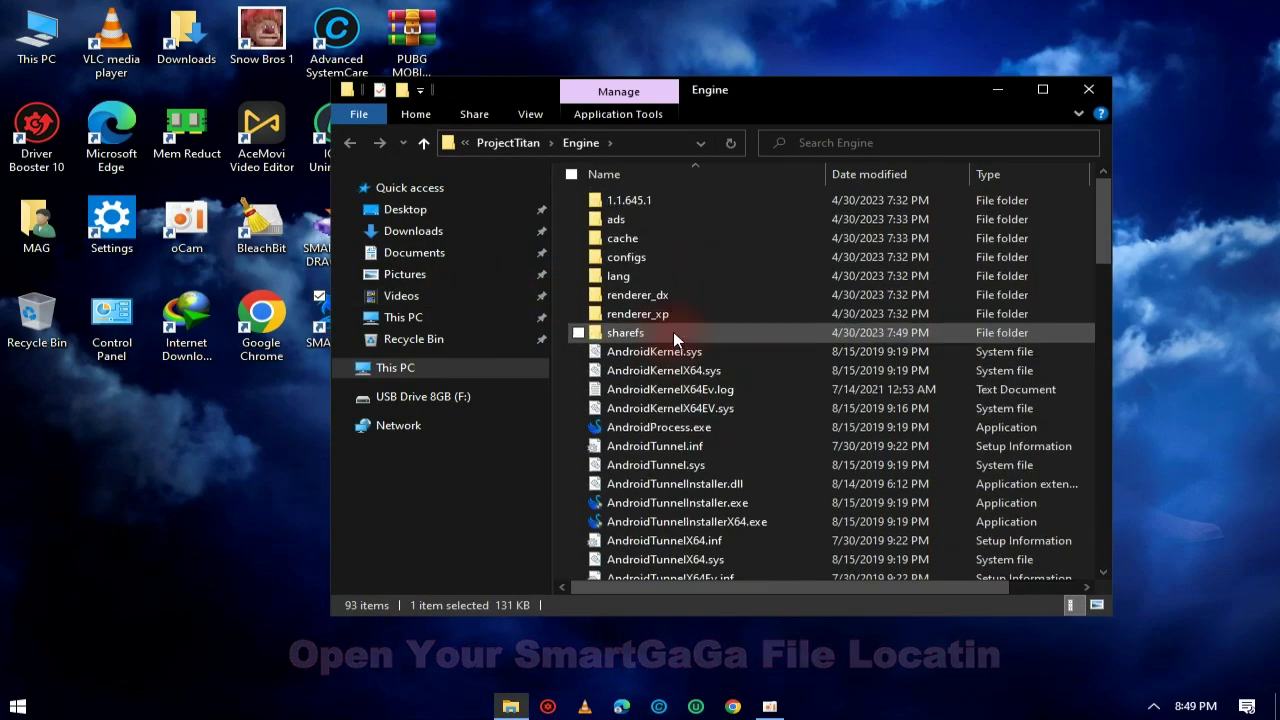
{"action": "left_click", "coordinate": [997, 89]}
- Copy PUBG MOBILE LITE.apk from the desktop into the sharefs folder inside Engine, and close the folder window
{"action": "right_click", "coordinate": [412, 157]}
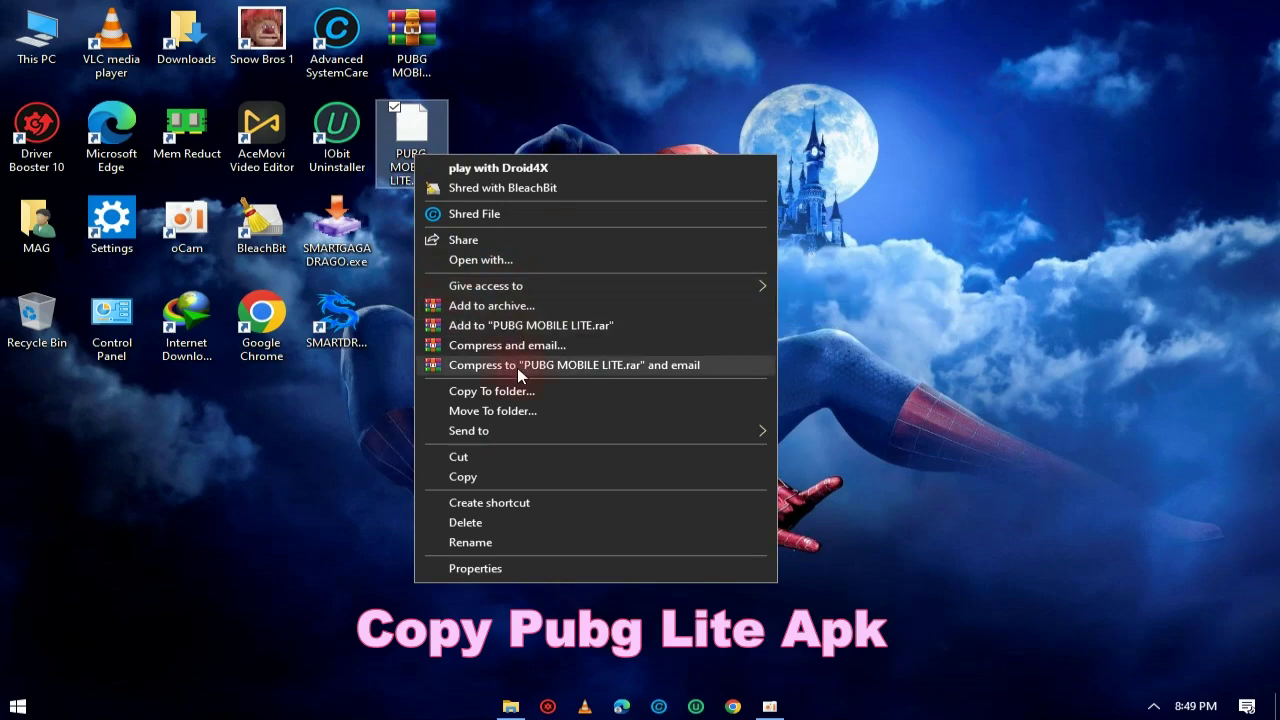
{"action": "left_click", "coordinate": [480, 476]}
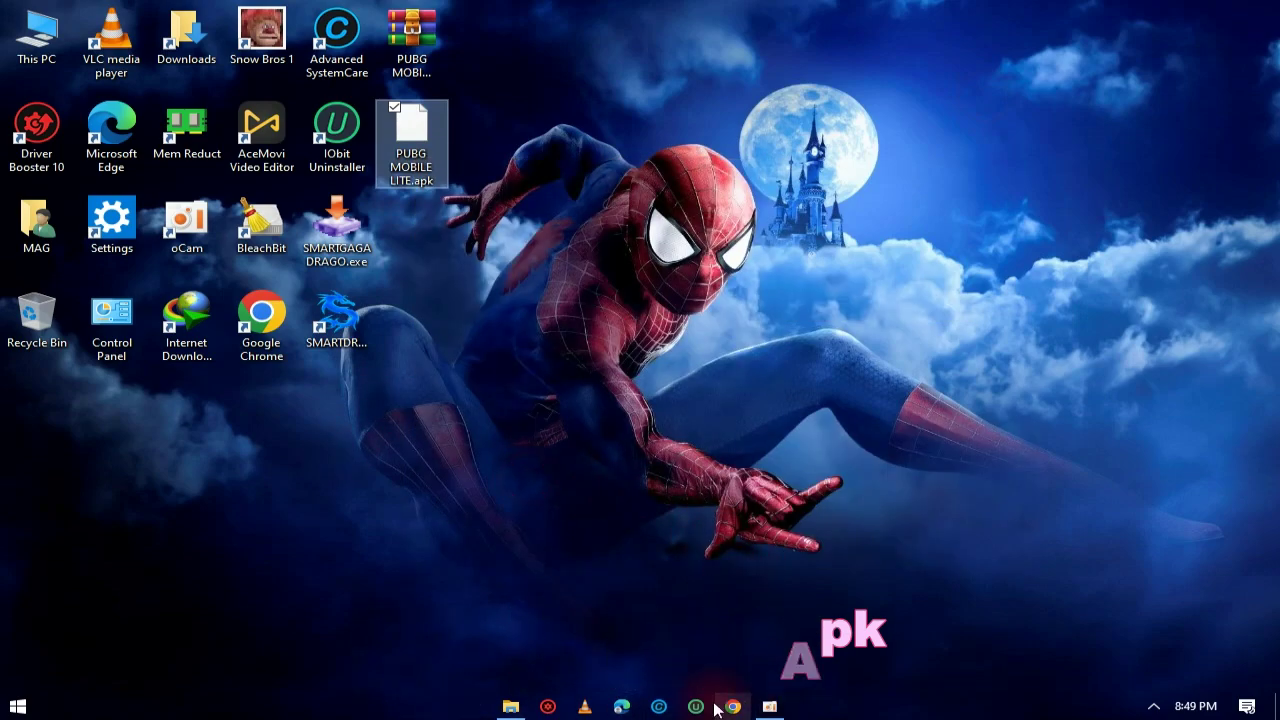
{"action": "left_click", "coordinate": [510, 707]}
{"action": "double_click", "coordinate": [600, 332]}
{"action": "right_click", "coordinate": [762, 292]}
{"action": "left_click", "coordinate": [805, 408]}
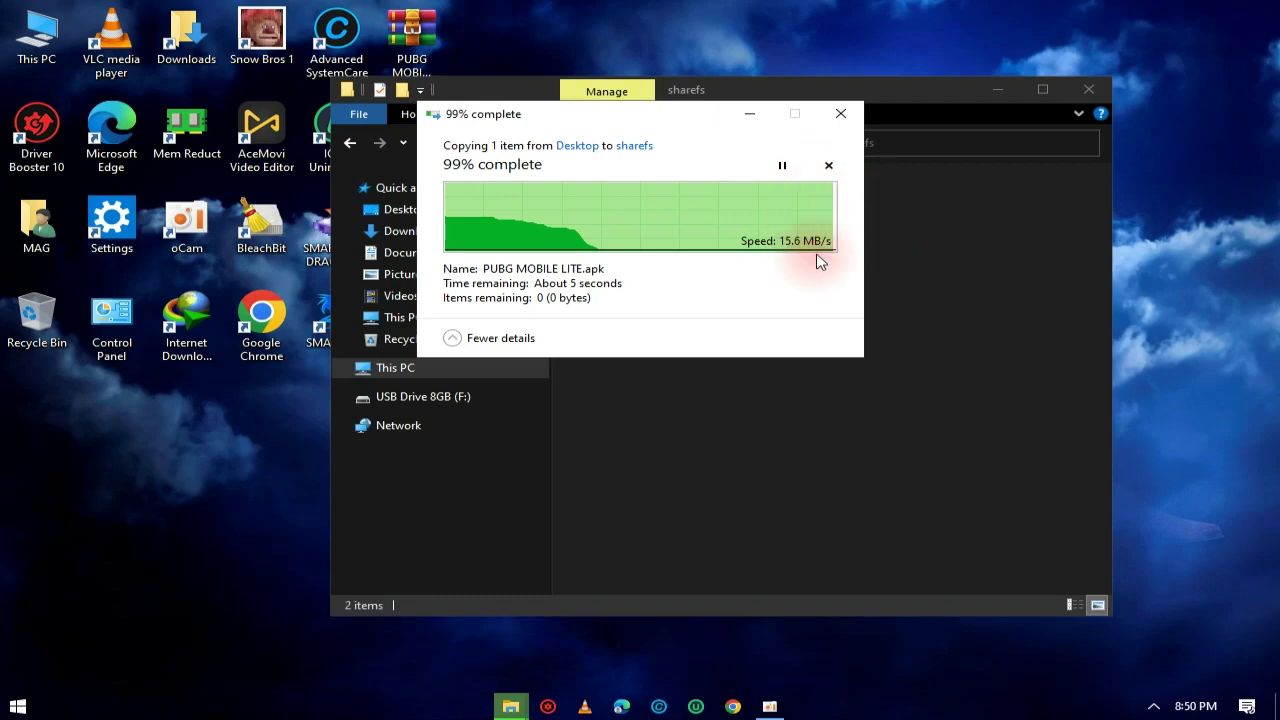
{"action": "left_click", "coordinate": [771, 230]}
{"action": "left_click_drag", "start_coordinate": [872, 257], "coordinate": [751, 228]}
{"action": "left_click", "coordinate": [1077, 91]}
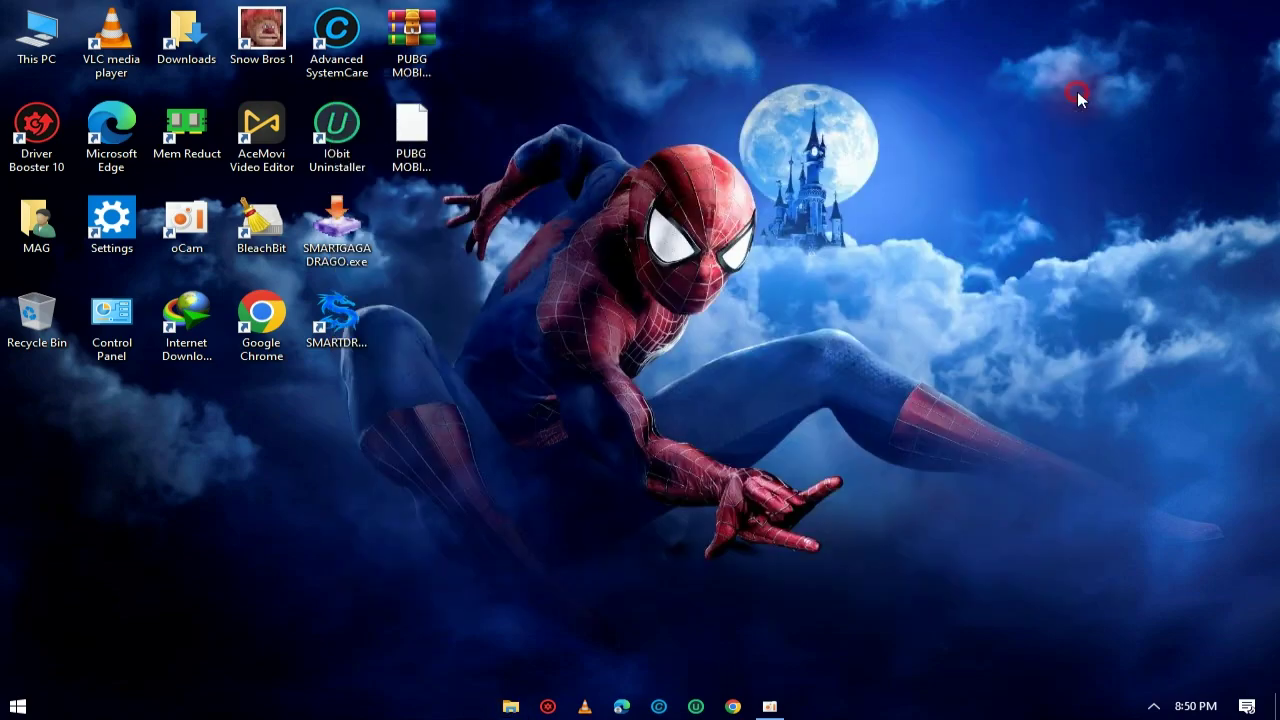
{"action": "right_click", "coordinate": [611, 263]}
{"action": "right_click", "coordinate": [726, 263]}
{"action": "left_click", "coordinate": [760, 314]}
{"action": "left_click_drag", "start_coordinate": [434, 300], "coordinate": [442, 305]}
{"action": "left_click_drag", "start_coordinate": [524, 296], "coordinate": [482, 325]}
{"action": "left_click_drag", "start_coordinate": [347, 327], "coordinate": [345, 325]}
- Launch the SMARTDRAGO emulator from its desktop shortcut and let it load to its home screen
{"action": "right_click", "coordinate": [310, 330]}
{"action": "left_click", "coordinate": [413, 392]}
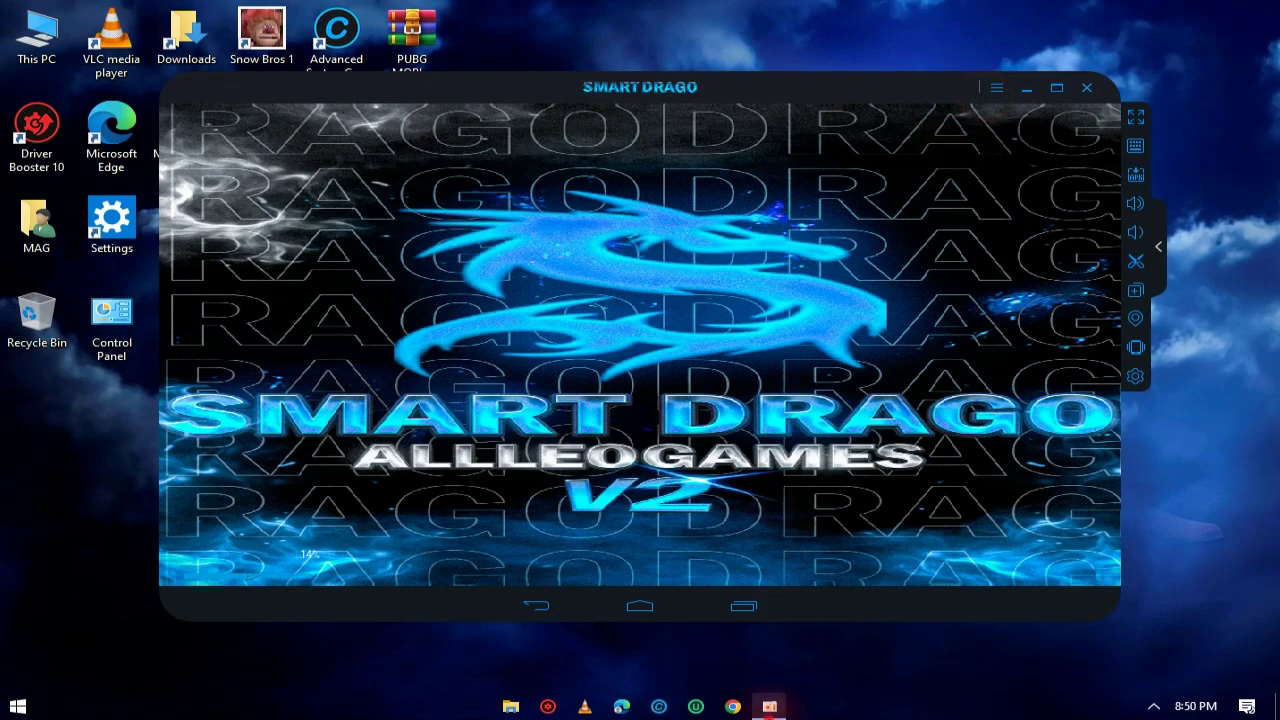
{"action": "left_click", "coordinate": [769, 706]}
{"action": "left_click", "coordinate": [981, 93]}
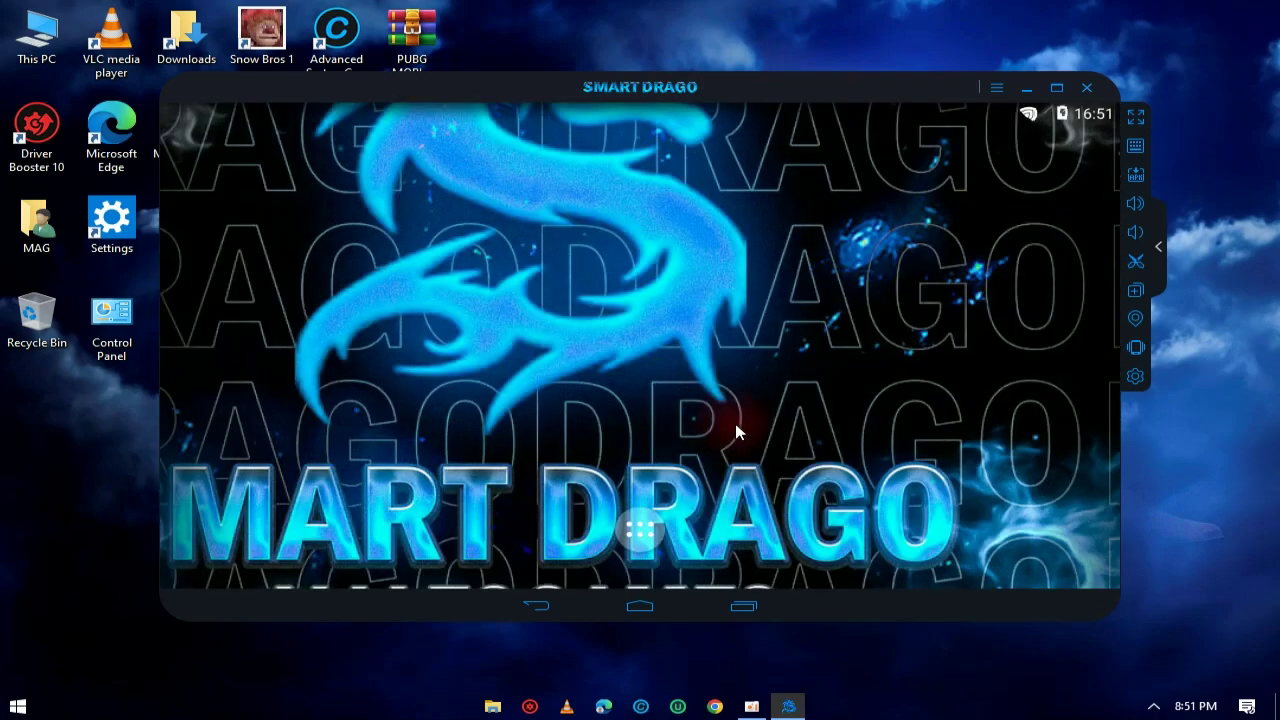
{"action": "left_click", "coordinate": [752, 707]}
{"action": "left_click", "coordinate": [987, 90]}
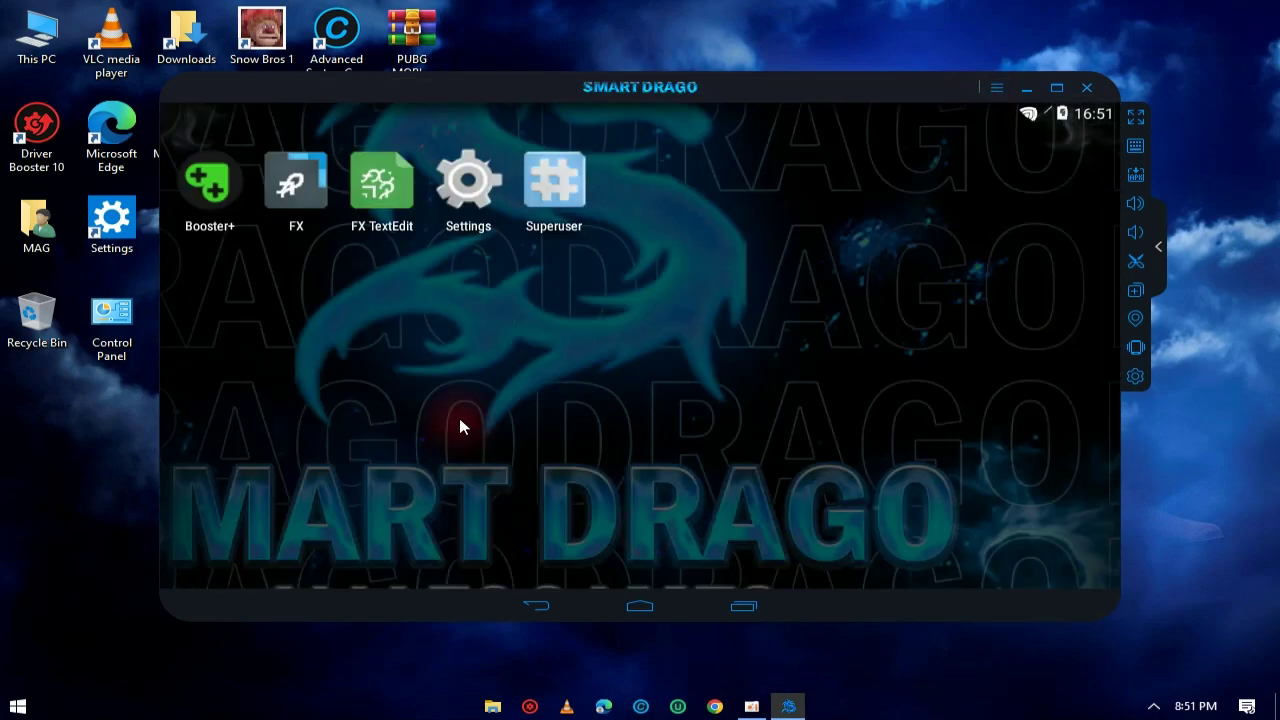
- Open the FX file manager in the emulator and browse to the share folder under System
{"action": "left_click", "coordinate": [297, 185]}
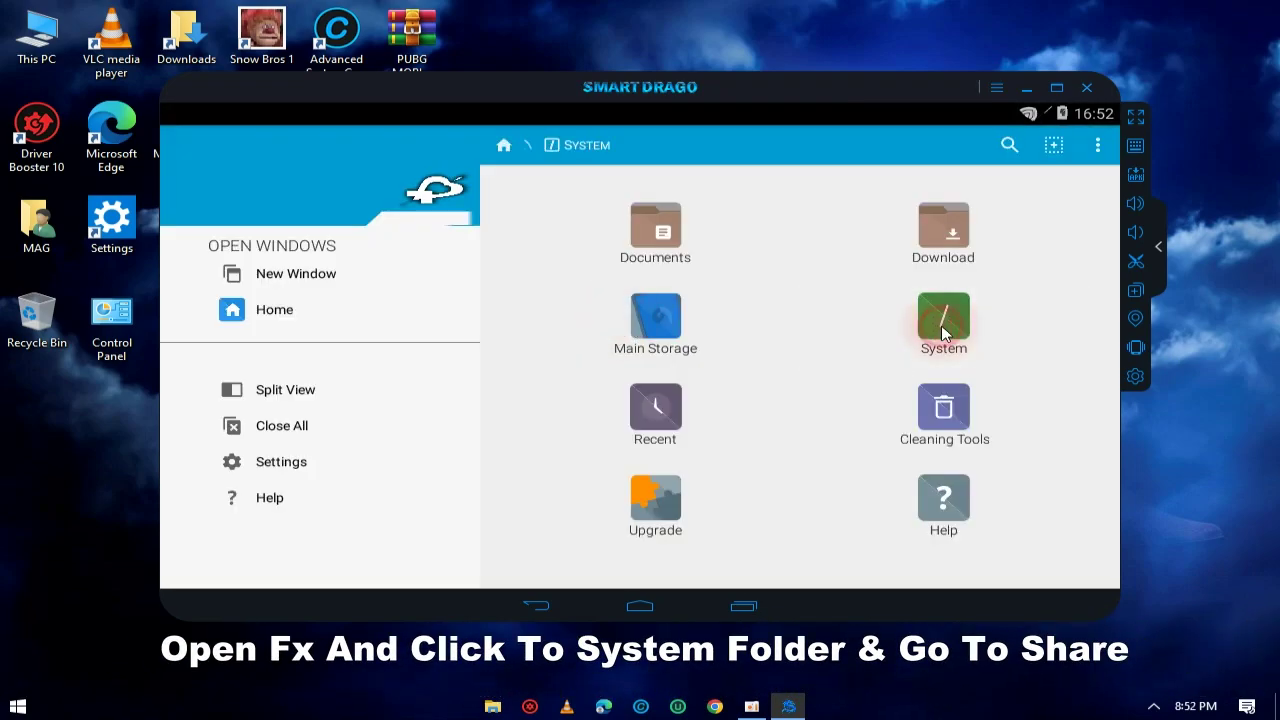
{"action": "left_click", "coordinate": [943, 333]}
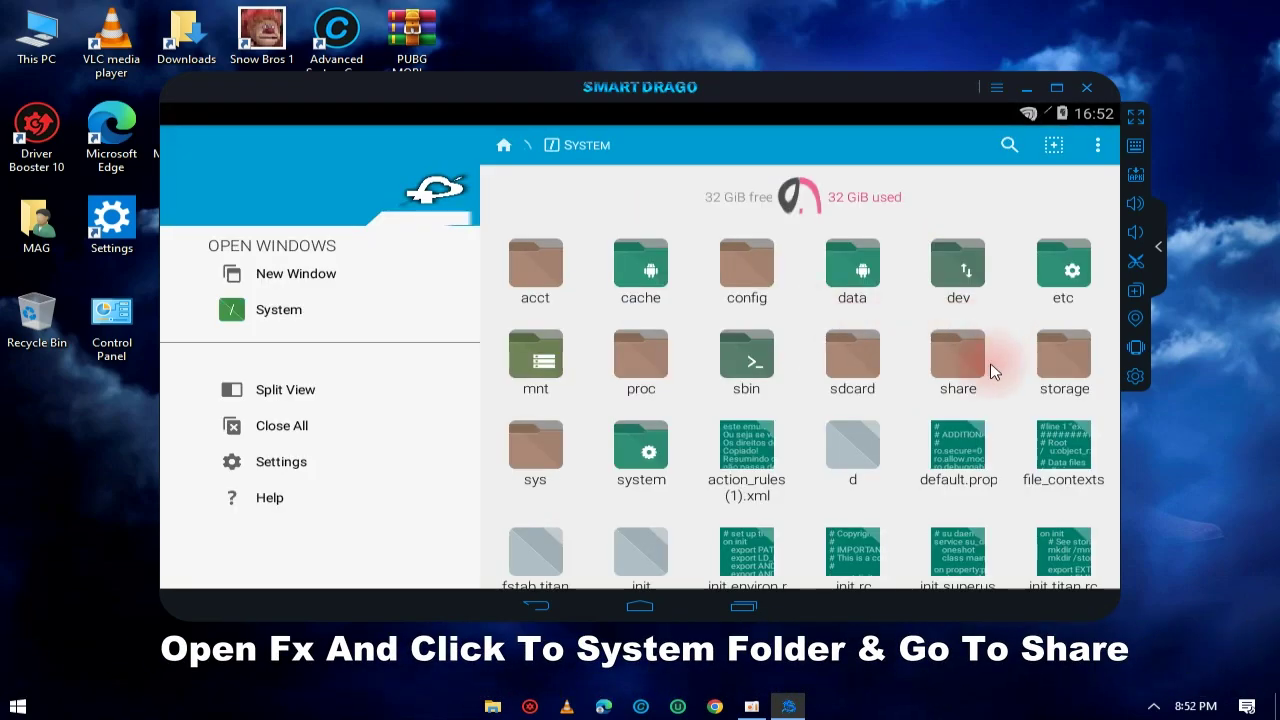
{"action": "left_click", "coordinate": [958, 355]}
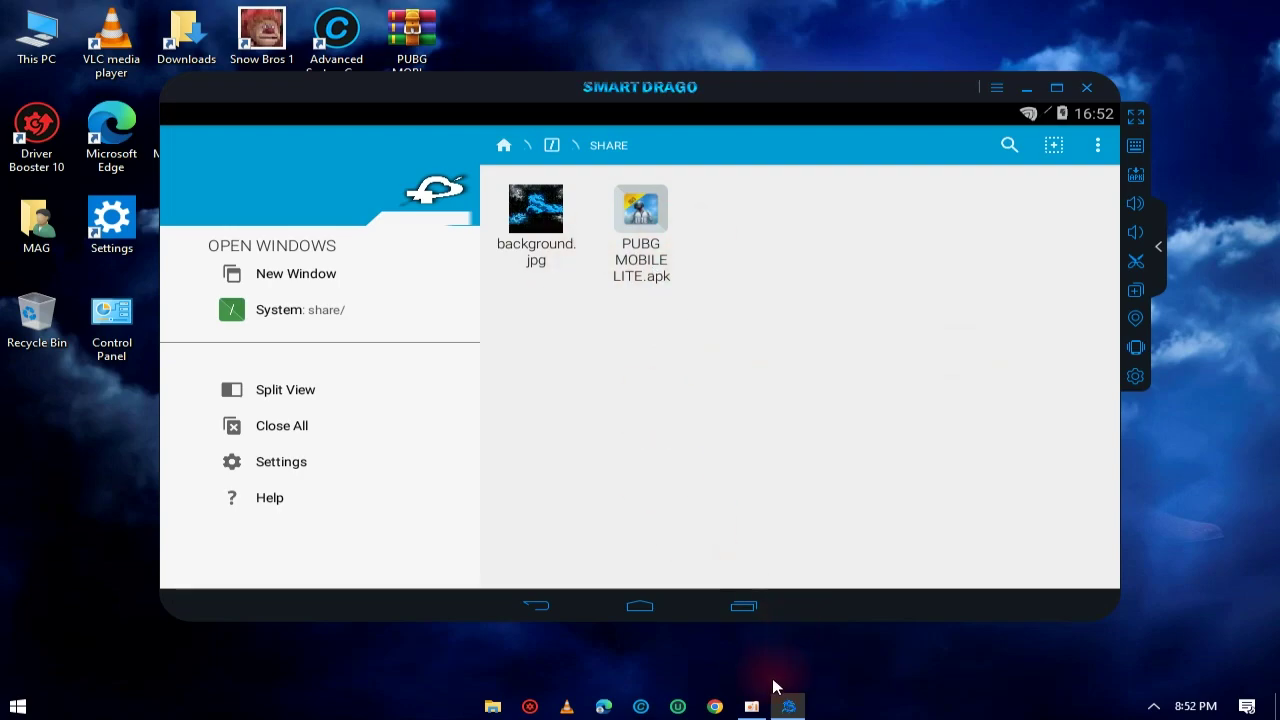
{"action": "left_click", "coordinate": [751, 706]}
{"action": "left_click", "coordinate": [985, 91]}
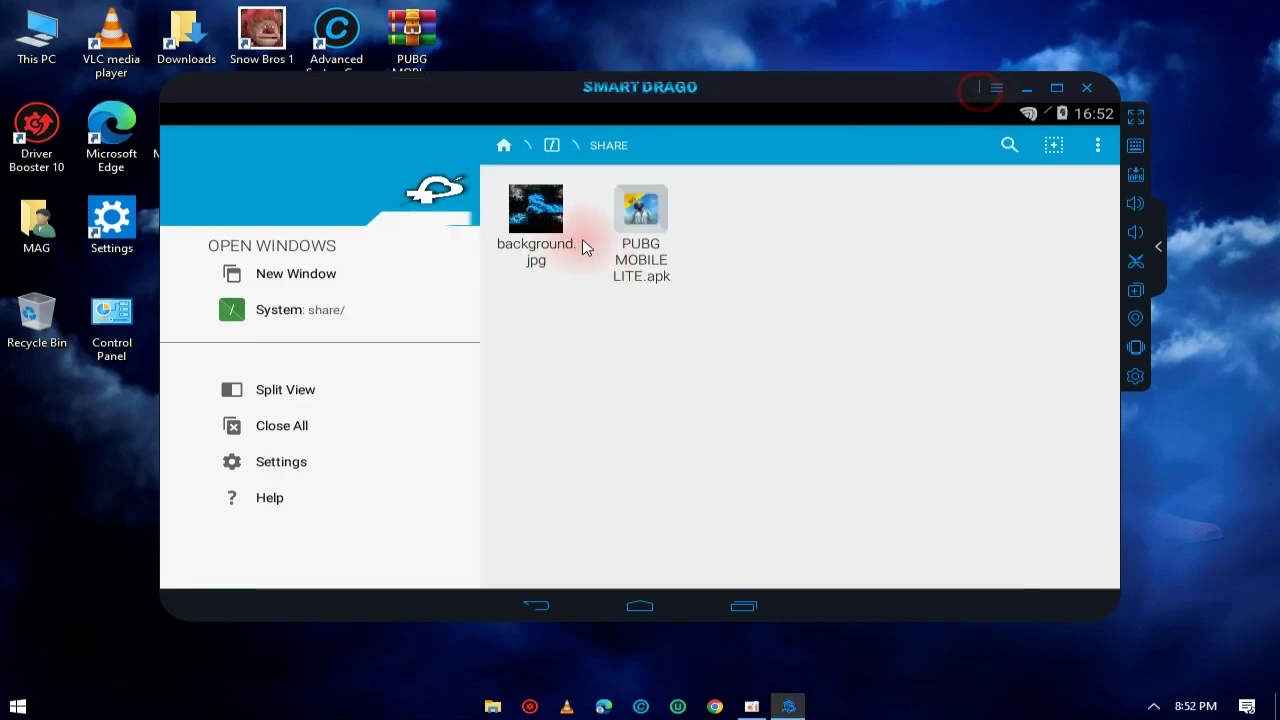
- Start installing PUBG MOBILE LITE.apk from the share folder and approve the requested permissions
{"action": "left_click", "coordinate": [715, 255]}
{"action": "left_click_drag", "start_coordinate": [651, 423], "coordinate": [687, 244]}
{"action": "left_click_drag", "start_coordinate": [571, 390], "coordinate": [374, 200]}
{"action": "left_click_drag", "start_coordinate": [554, 329], "coordinate": [534, 531]}
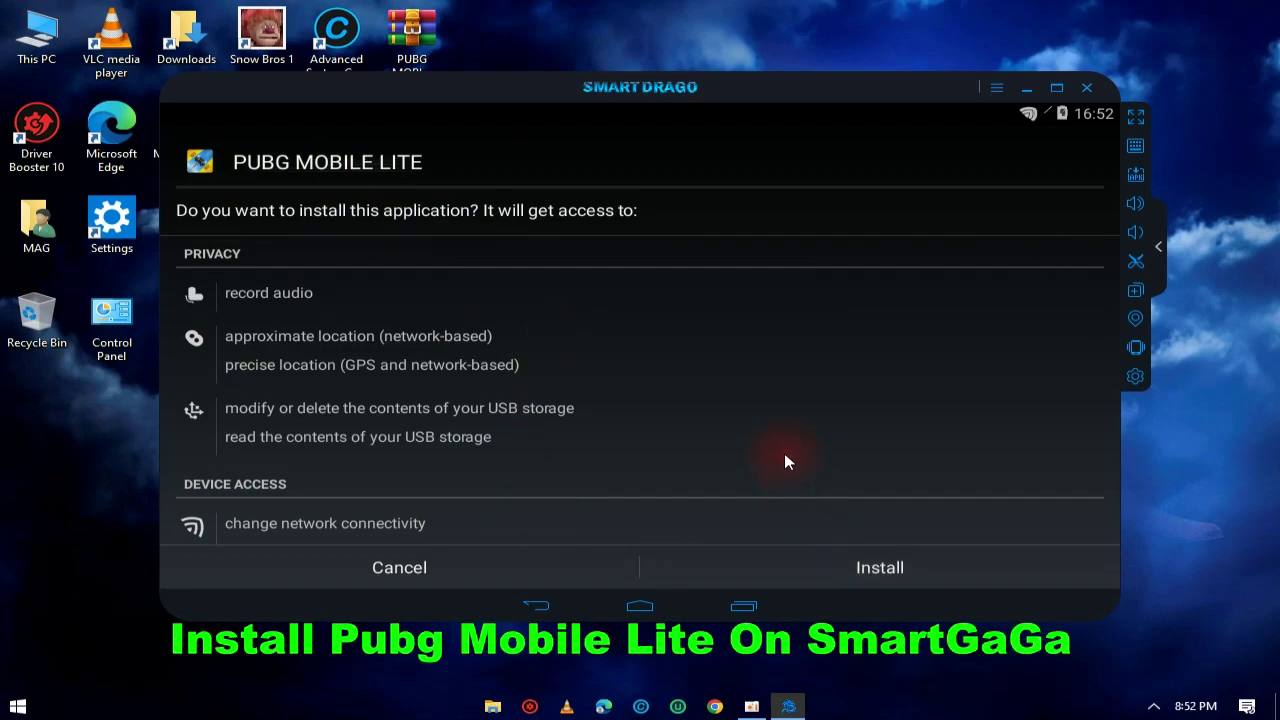
{"action": "key", "text": "Return"}
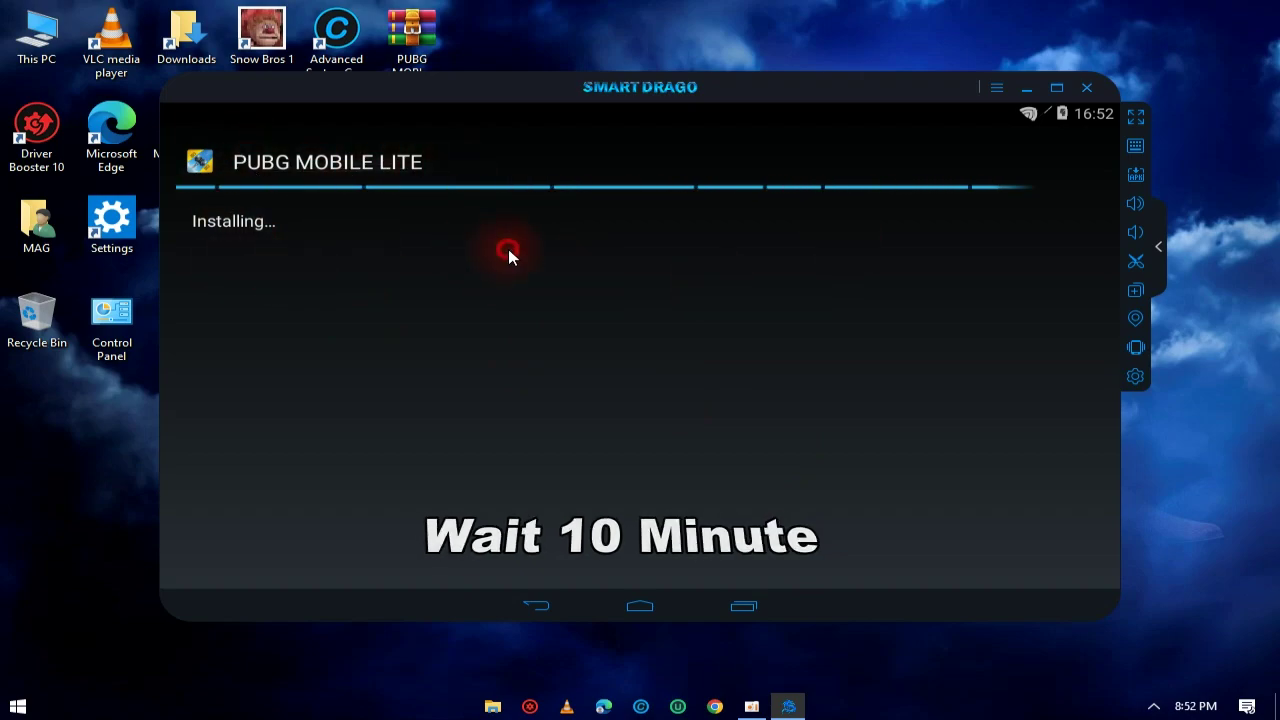
{"action": "left_click", "coordinate": [751, 706]}
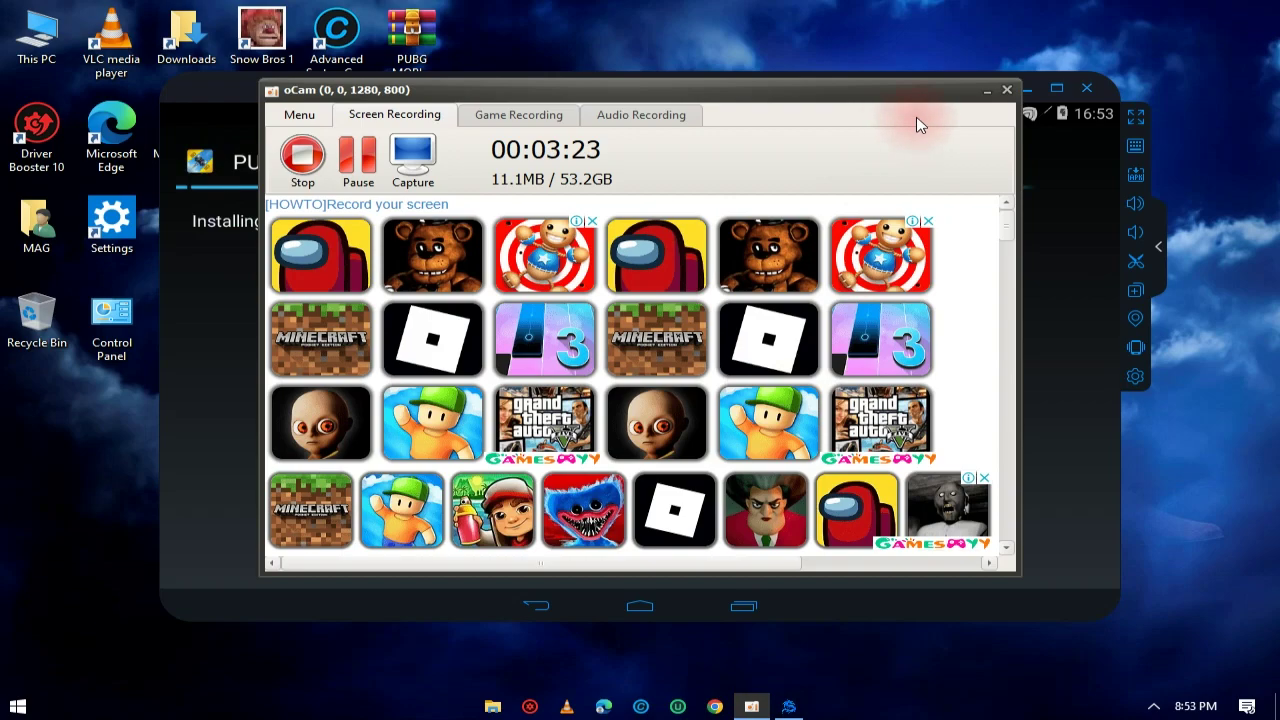
{"action": "left_click", "coordinate": [986, 90]}
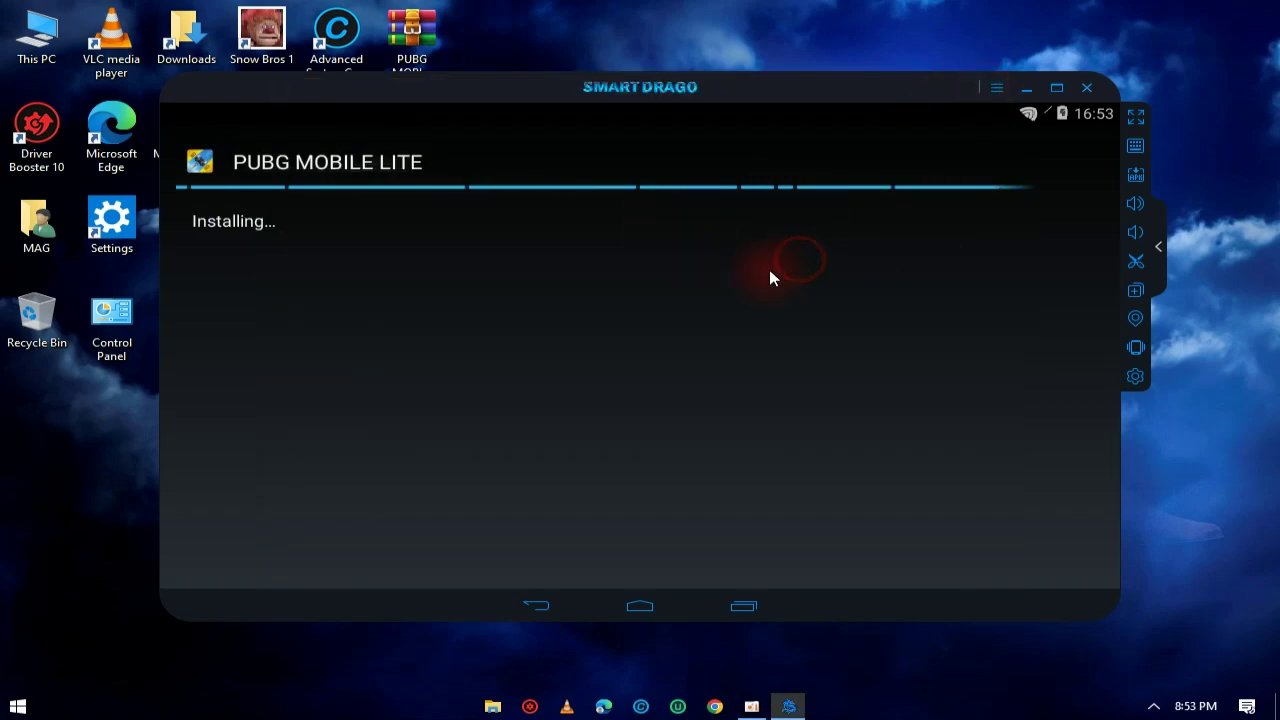
{"action": "left_click", "coordinate": [751, 706]}
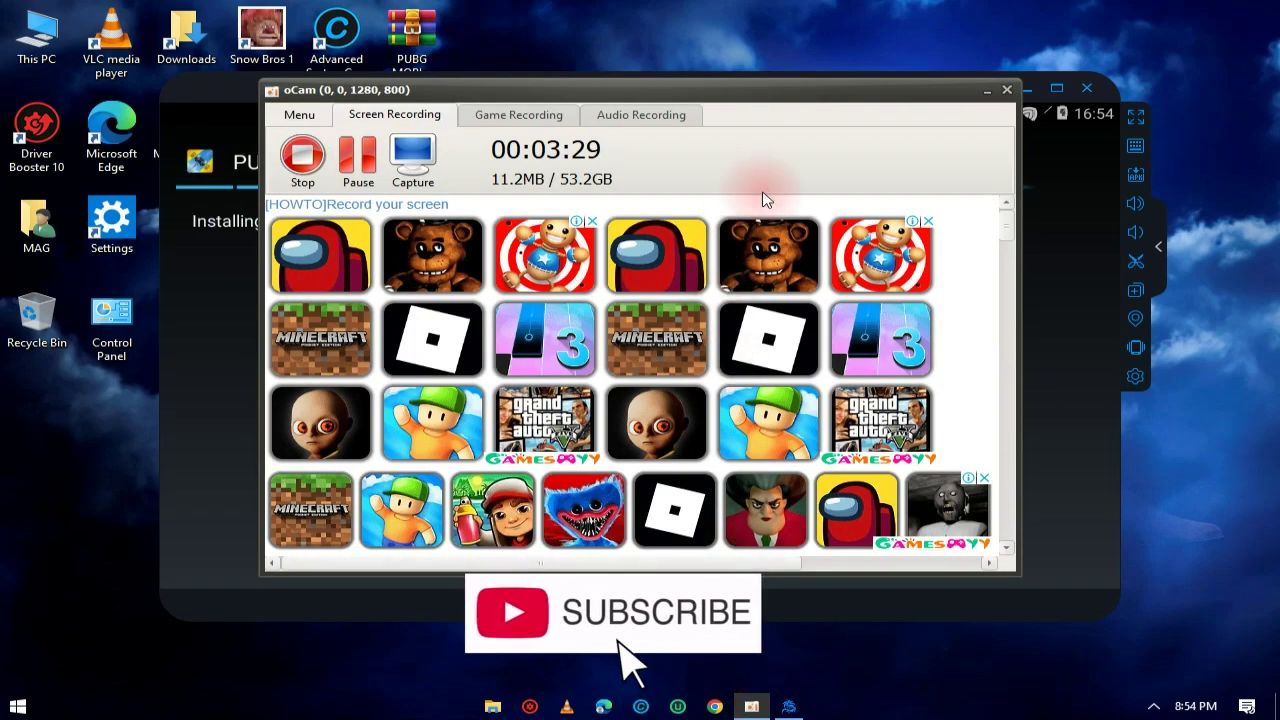
{"action": "left_click", "coordinate": [986, 90]}
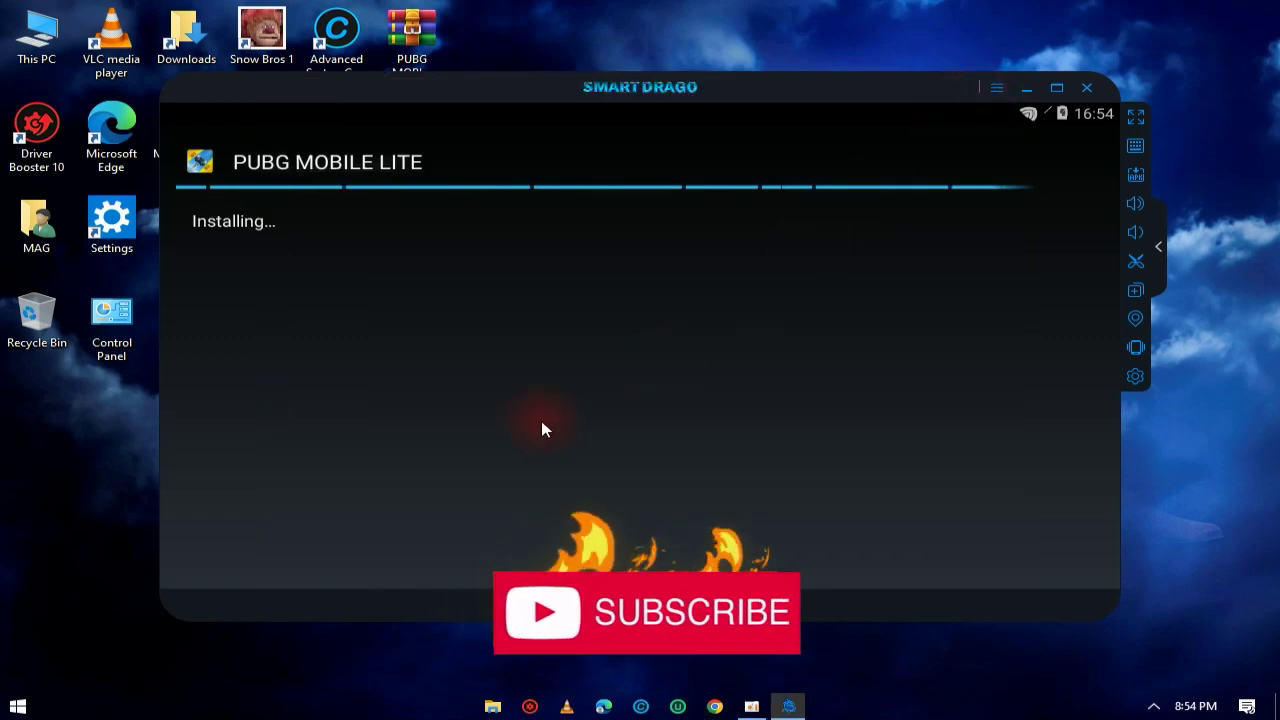
{"action": "left_click", "coordinate": [533, 328]}
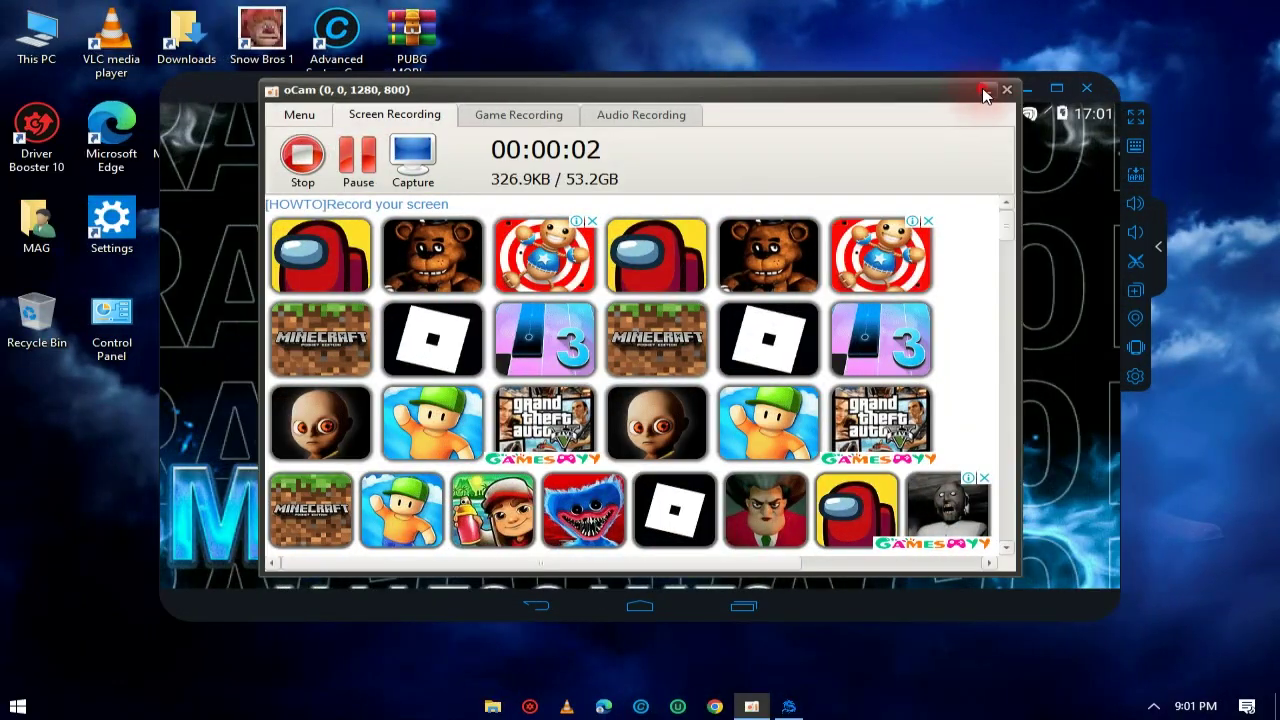
{"action": "left_click", "coordinate": [986, 91]}
- Launch the installed PUBG MOBILE game from the emulator's app list
{"action": "left_click", "coordinate": [816, 272]}
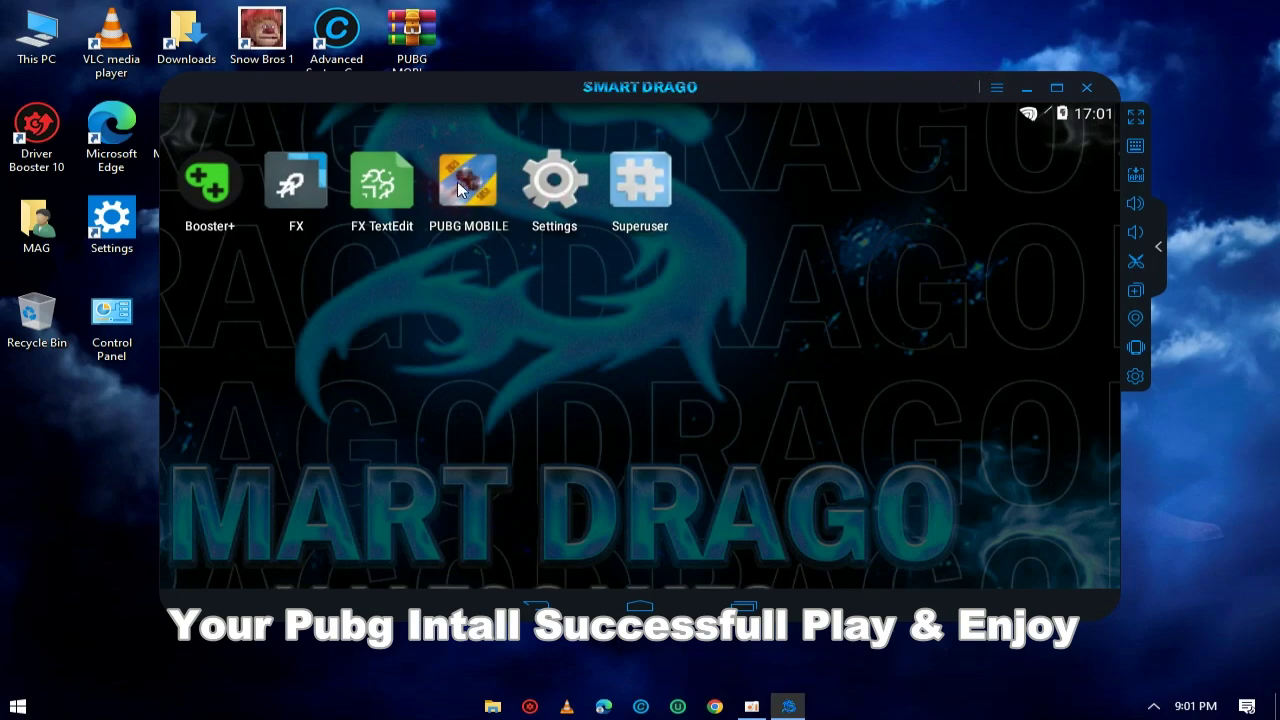
{"action": "left_click", "coordinate": [457, 181]}
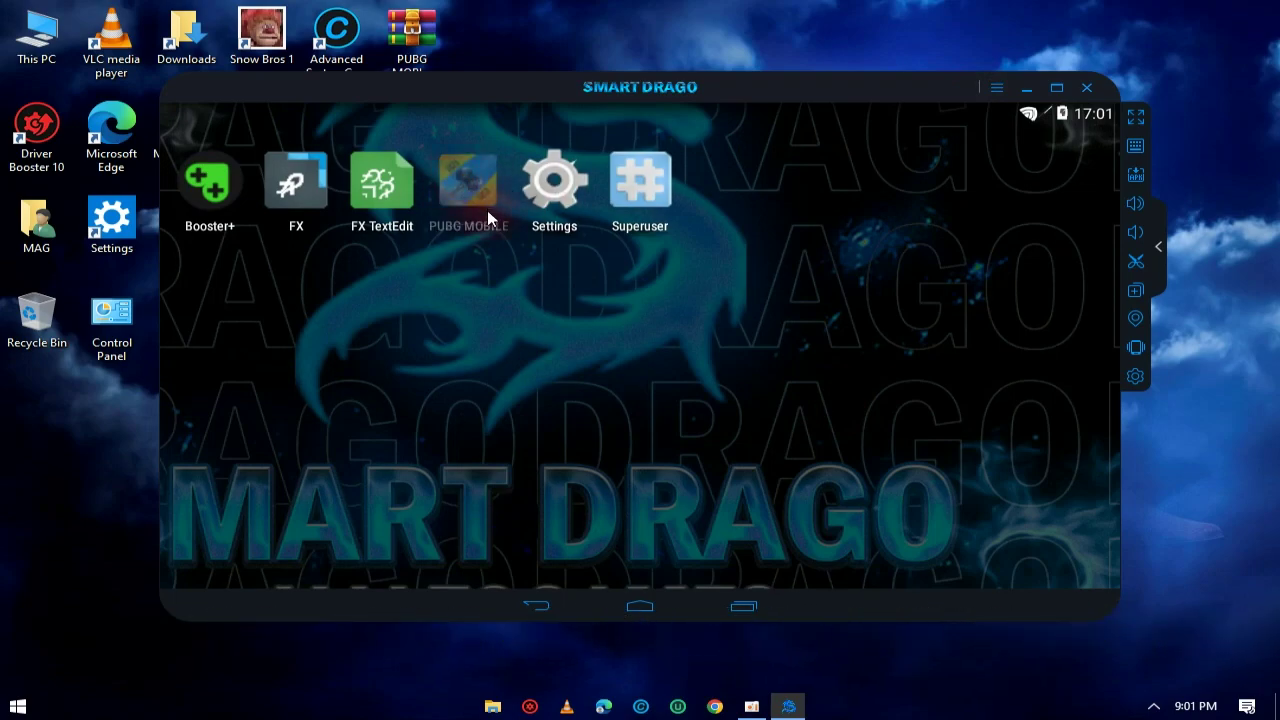
{"action": "left_click", "coordinate": [487, 216]}
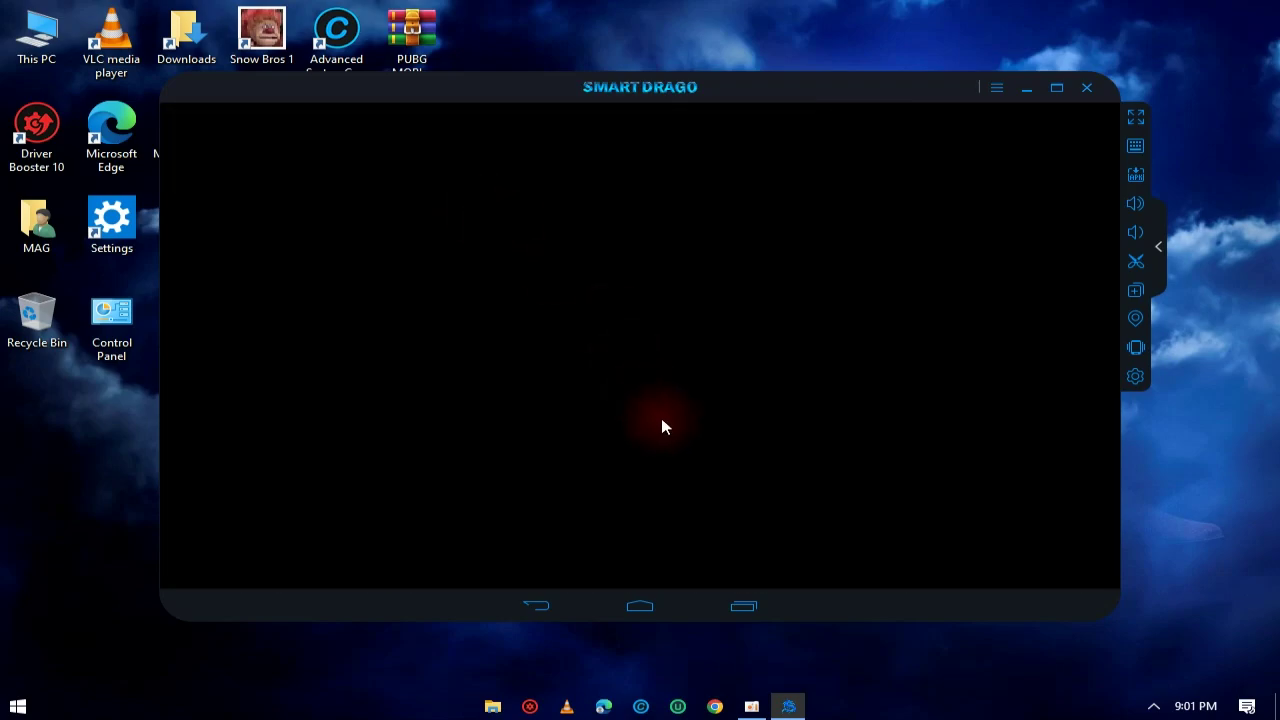
{"action": "left_click", "coordinate": [752, 706]}
{"action": "left_click", "coordinate": [978, 95]}
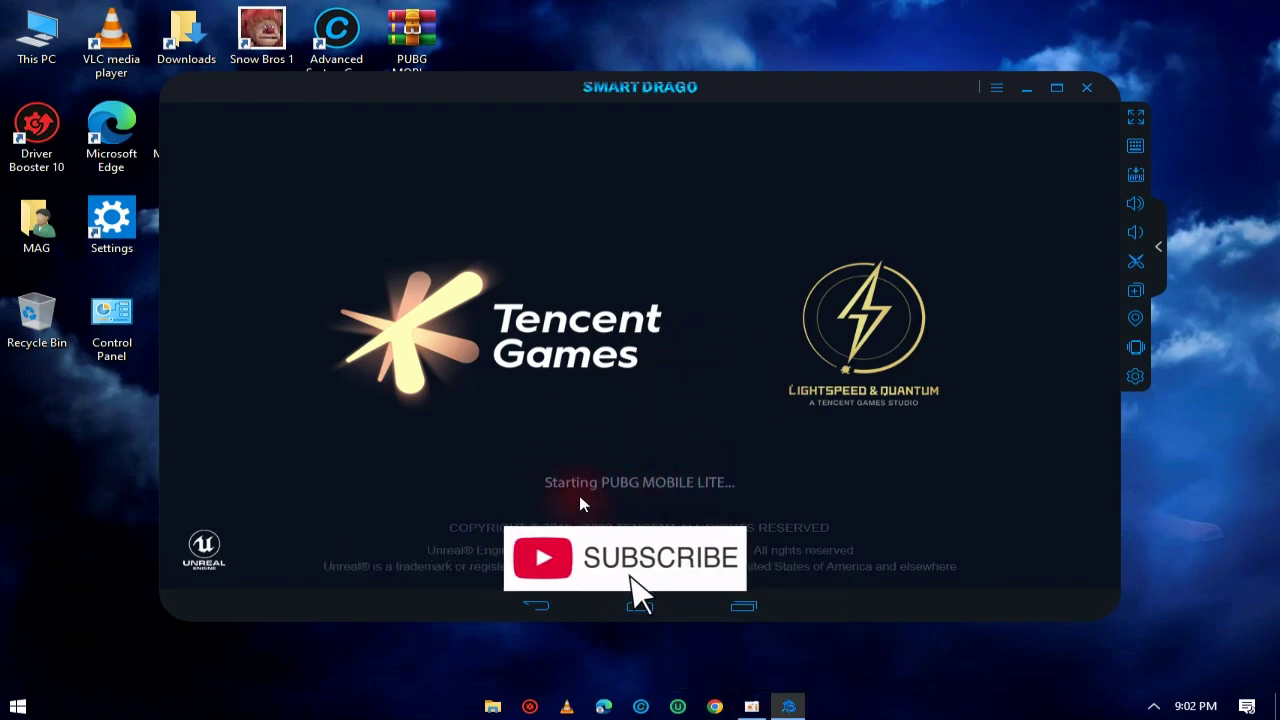
{"action": "left_click", "coordinate": [751, 705]}
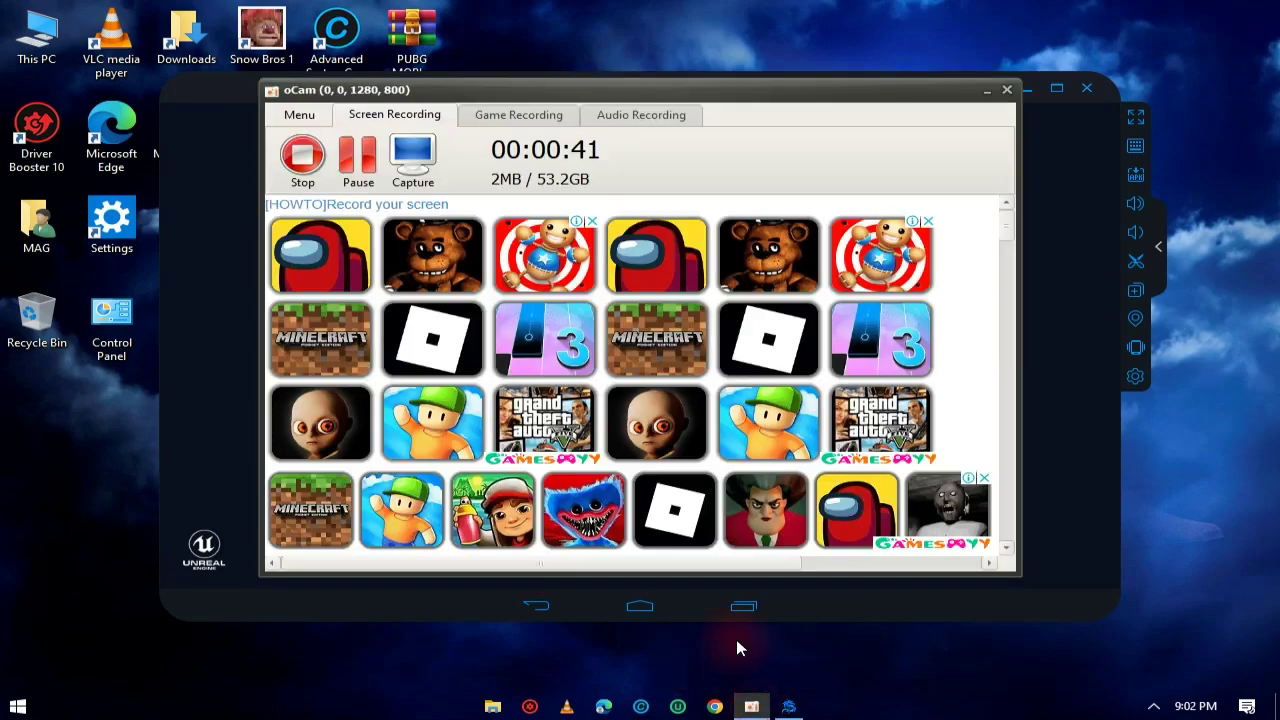
{"action": "left_click", "coordinate": [985, 94]}
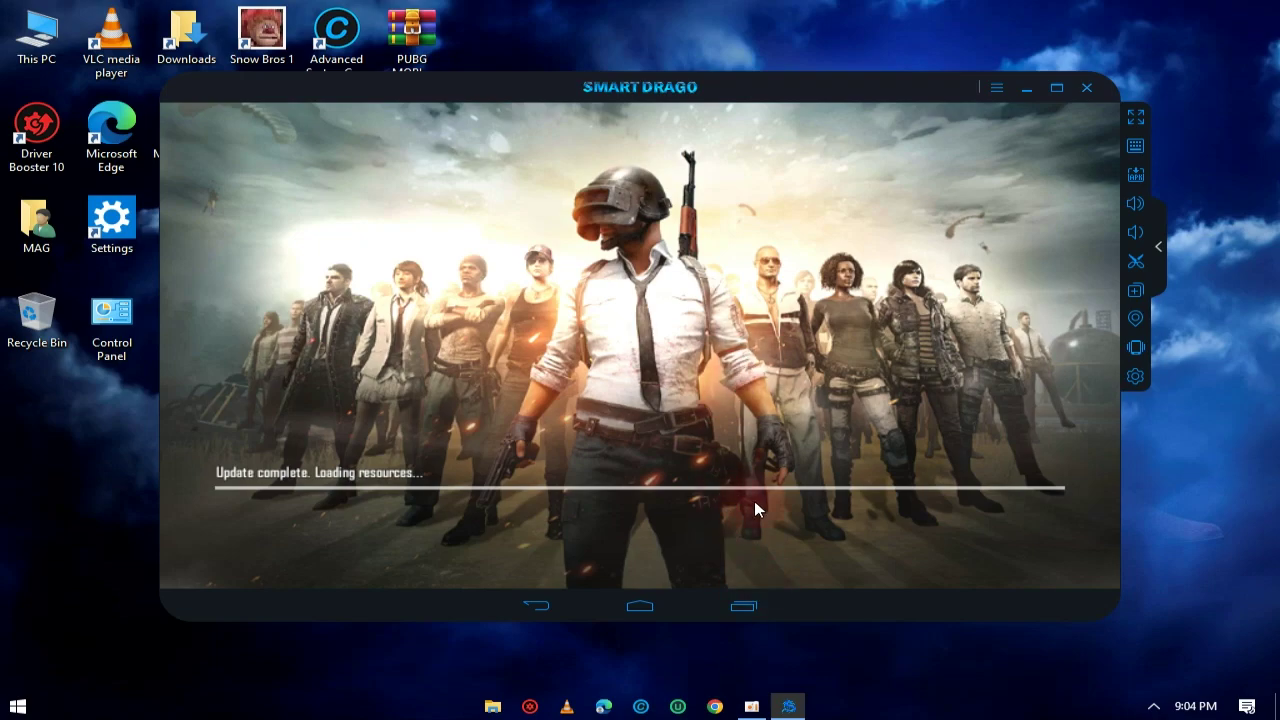
- Show the additional login methods on the game's start screen and choose Guest
{"action": "left_click", "coordinate": [858, 465]}
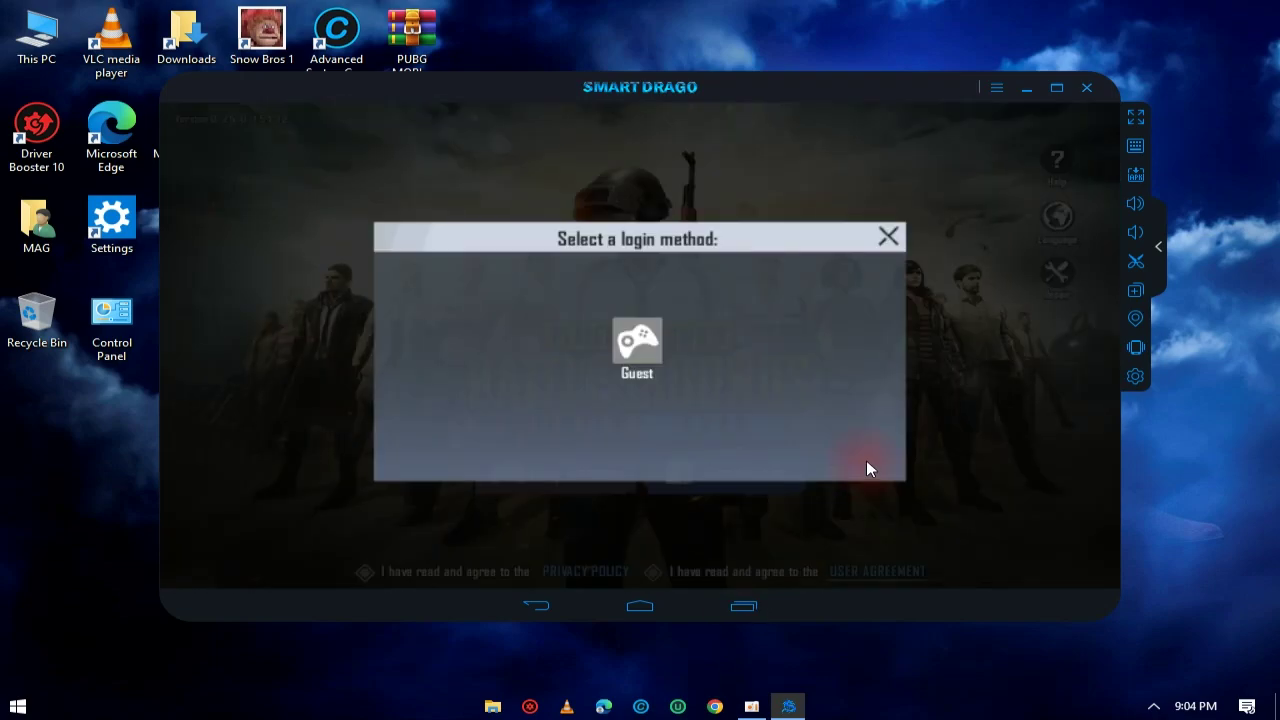
{"action": "left_click", "coordinate": [885, 237]}
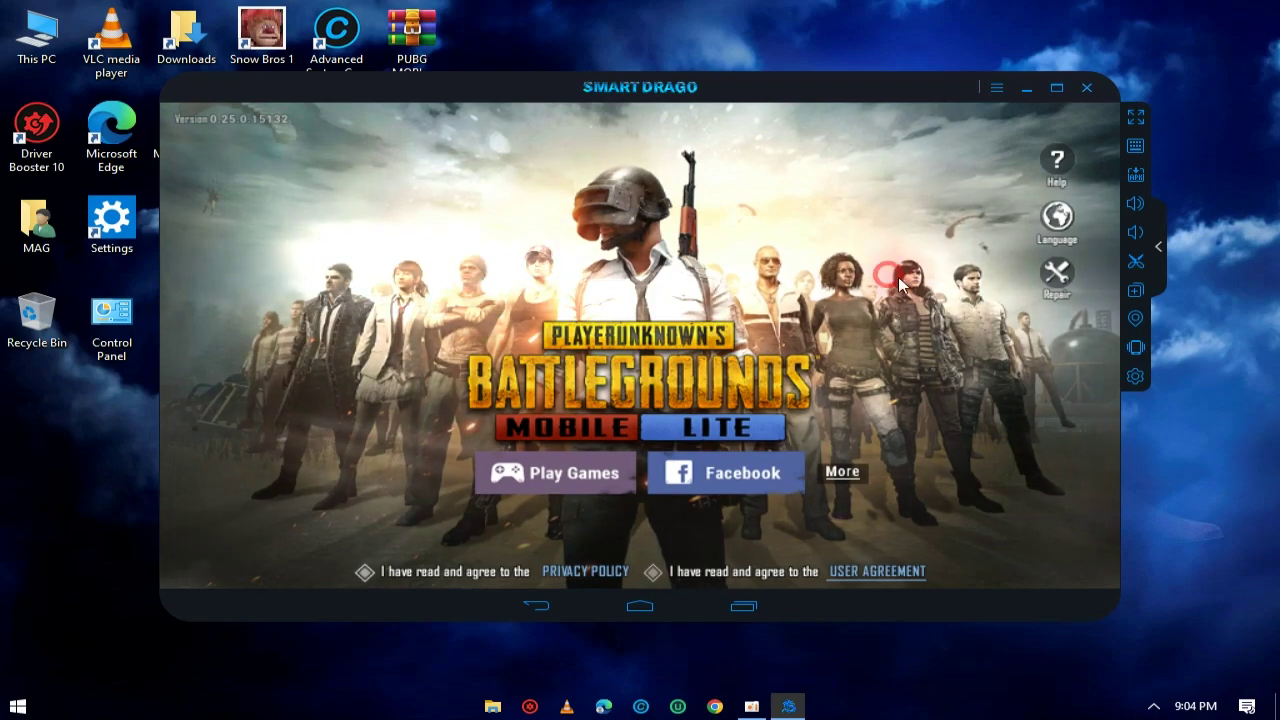
{"action": "left_click", "coordinate": [845, 470]}
{"action": "left_click", "coordinate": [653, 348]}
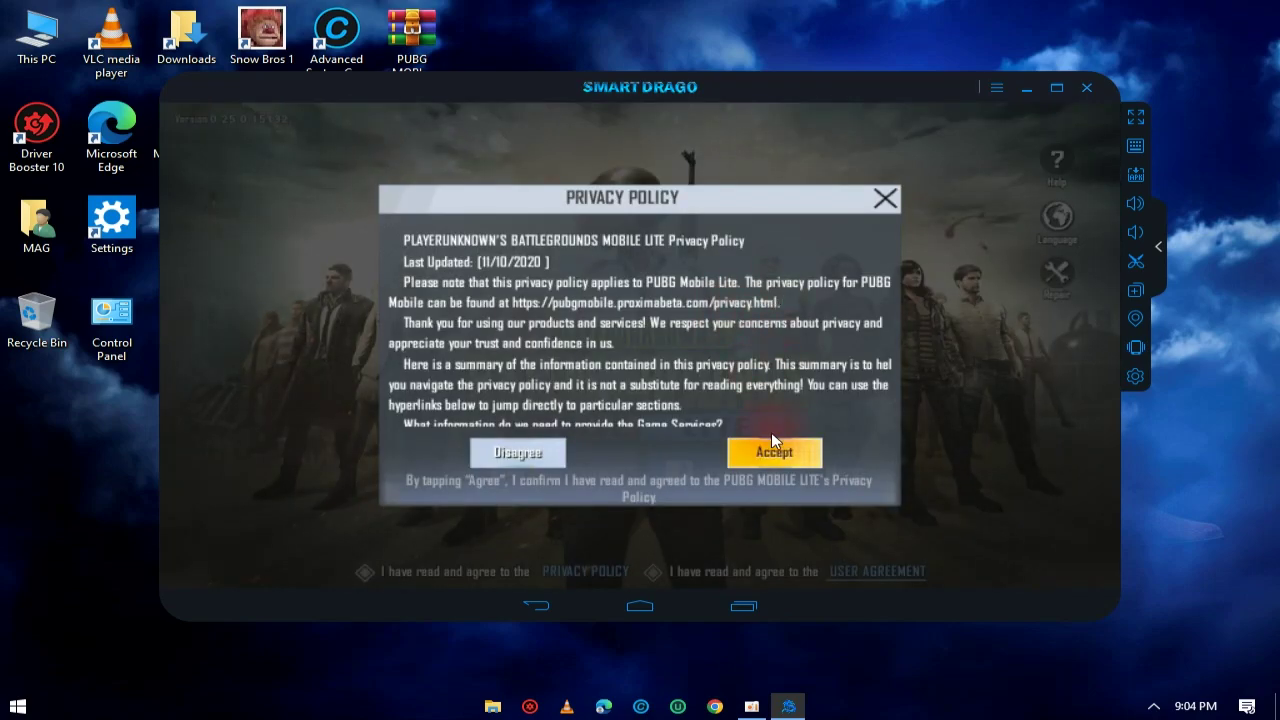
- Accept the game's Privacy Policy and End User Licence Agreement for the guest login
{"action": "left_click", "coordinate": [774, 425]}
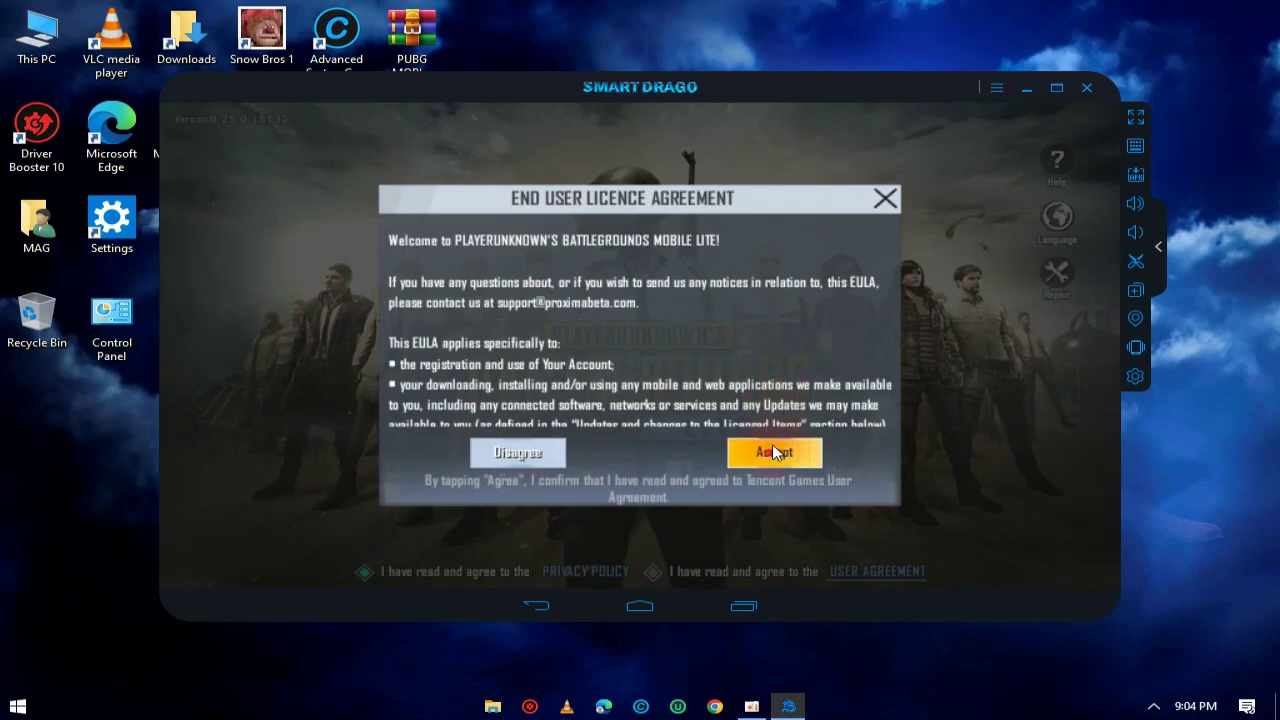
{"action": "left_click", "coordinate": [772, 453]}
{"action": "left_click", "coordinate": [689, 421]}
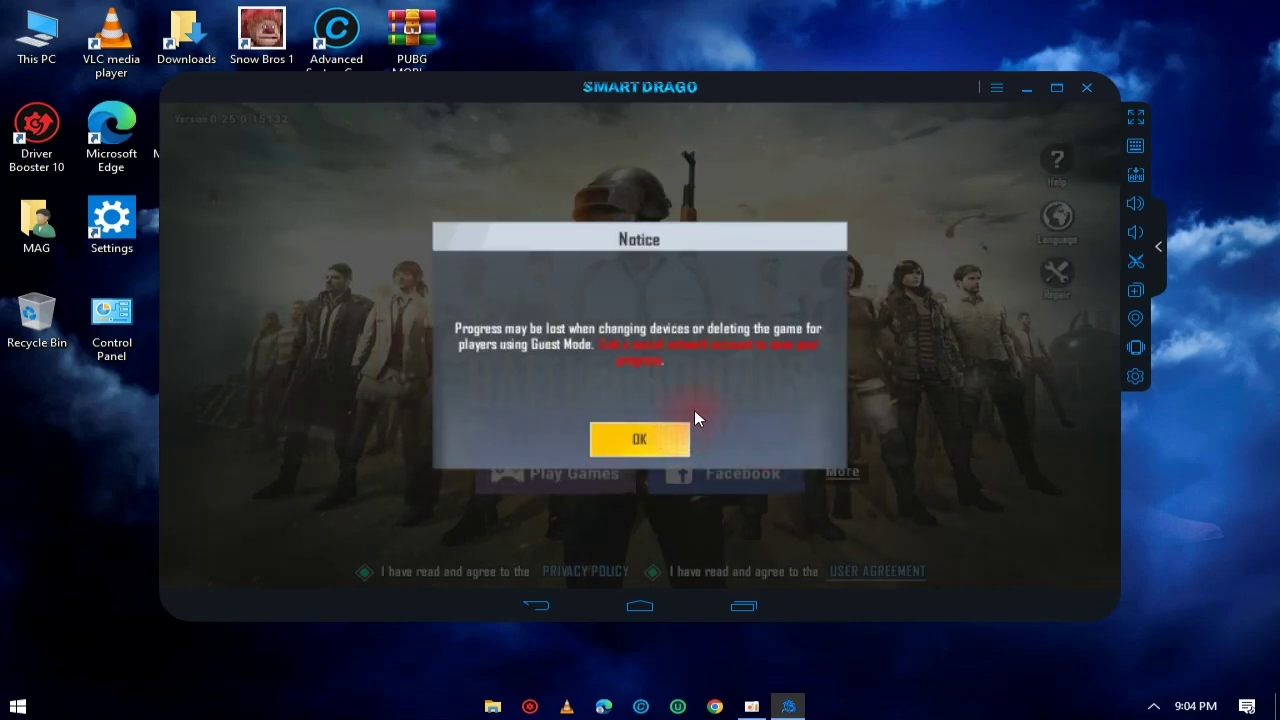